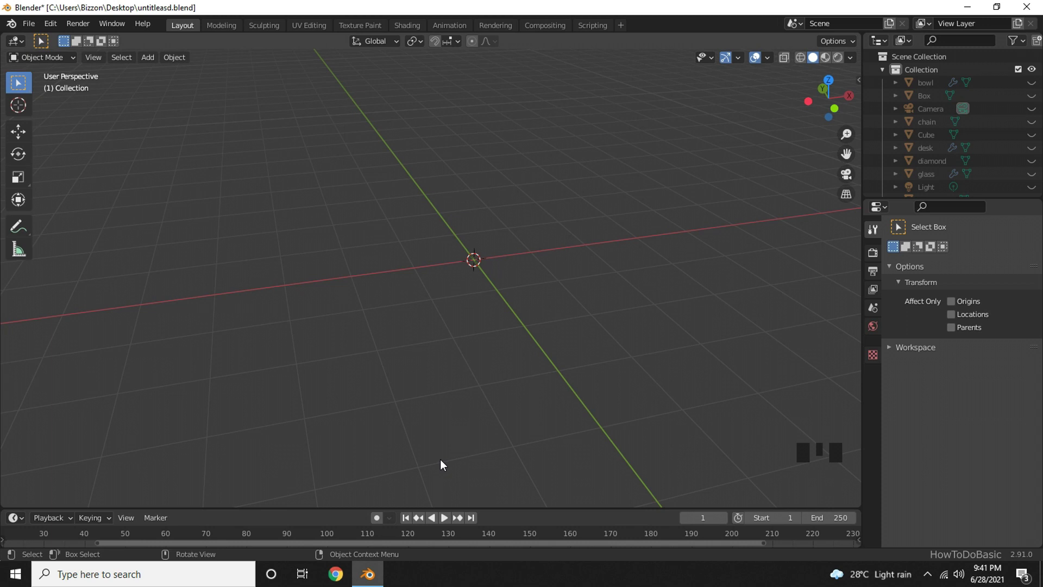
Step: Add a Bezier curve at the origin and pull its left end point outward along X
key(shift+a)
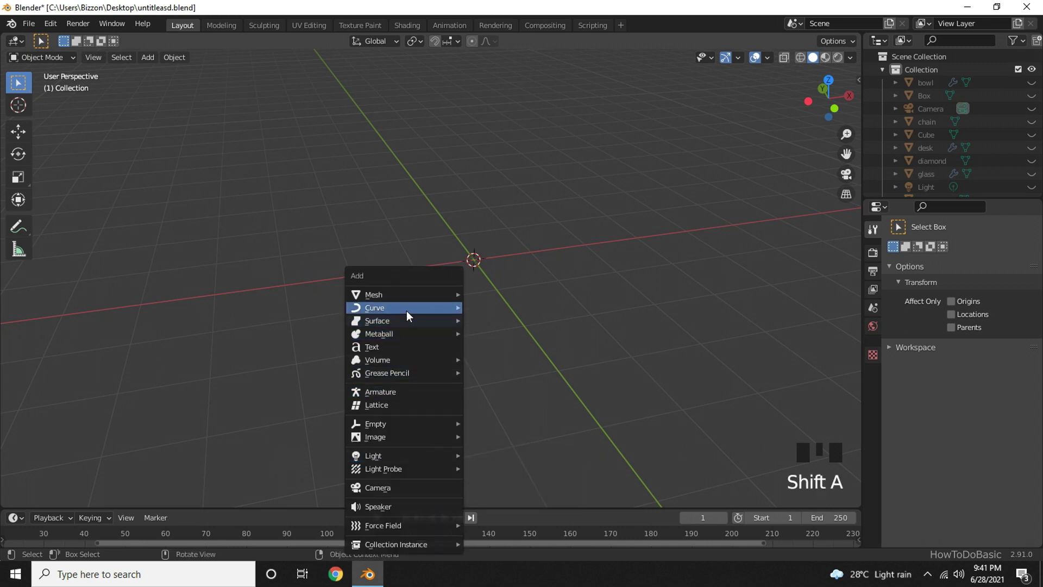
mouse_move(383, 307)
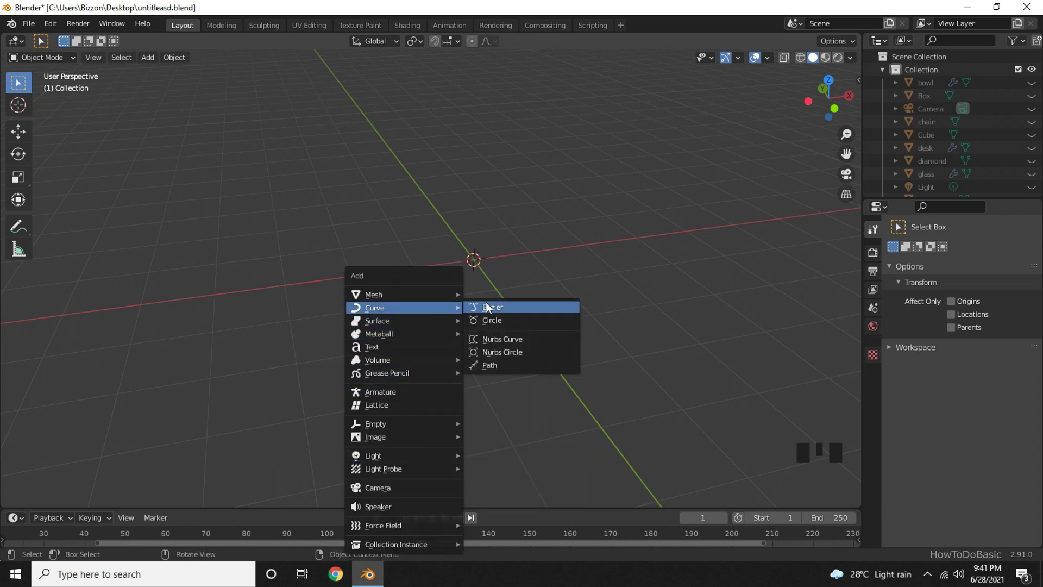
click(486, 304)
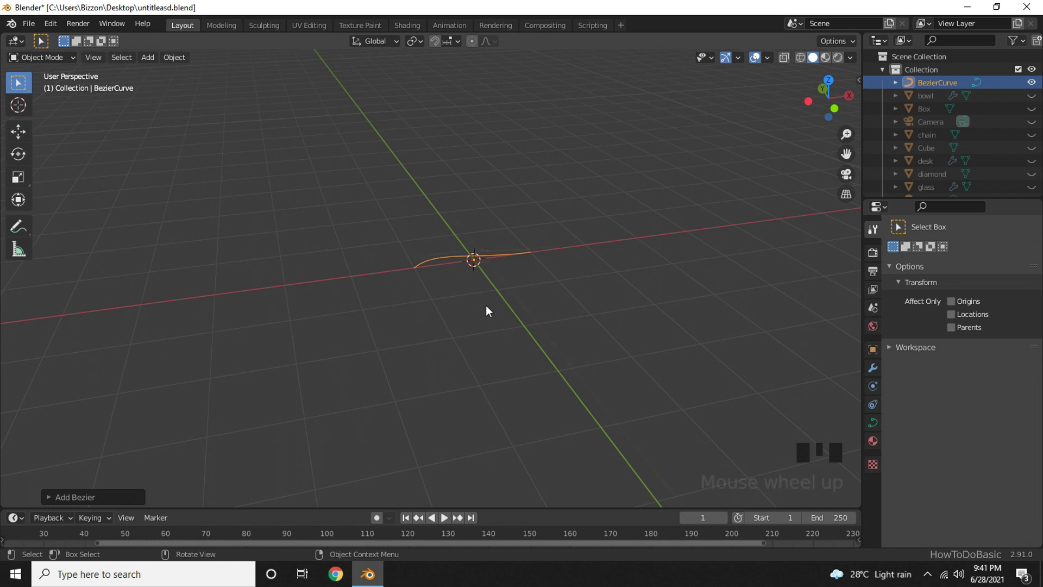
scroll(486, 307, up, 3)
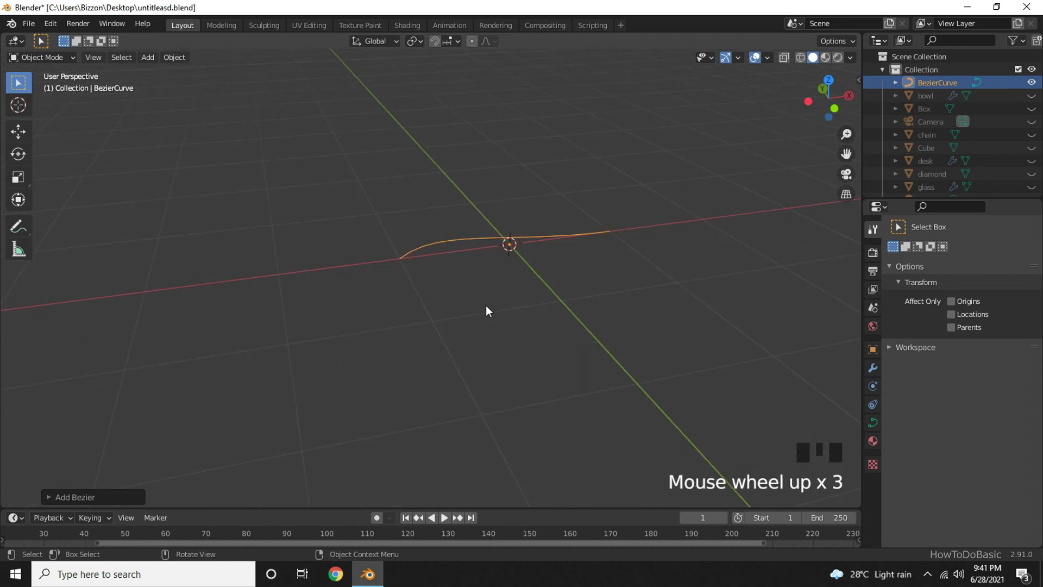
key(Tab)
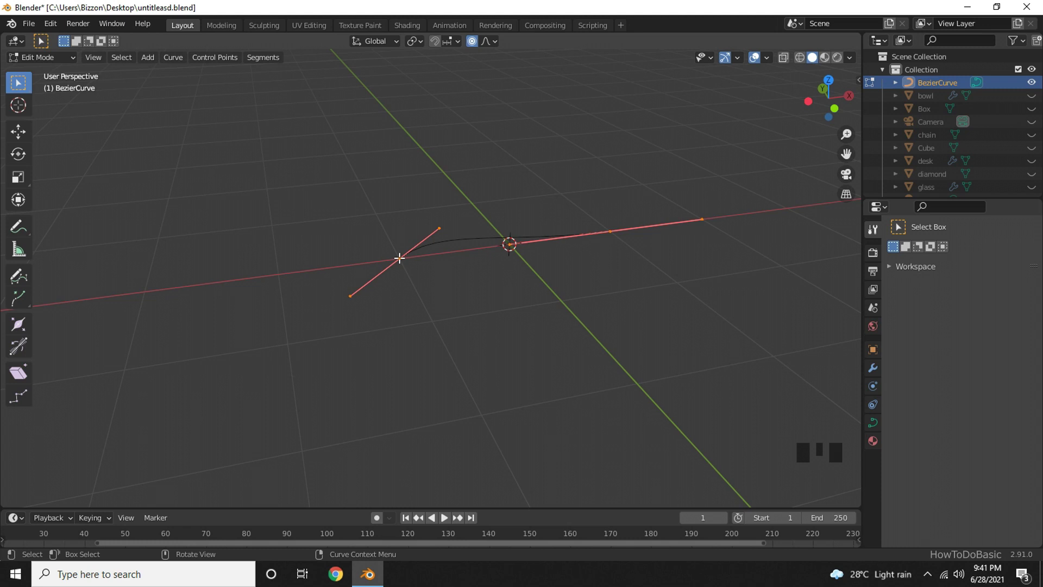
click(400, 257)
key(g)
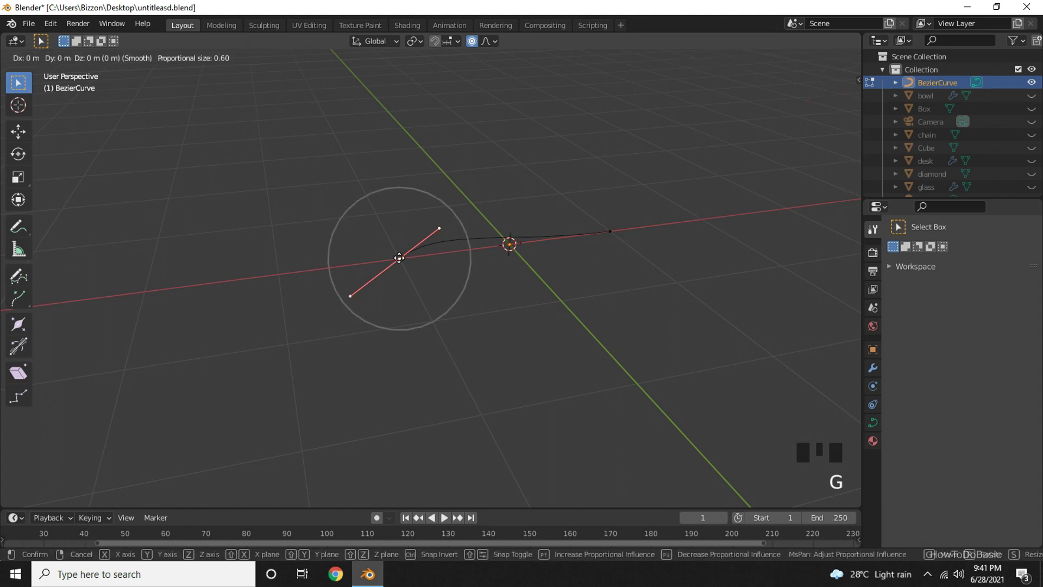
key(x)
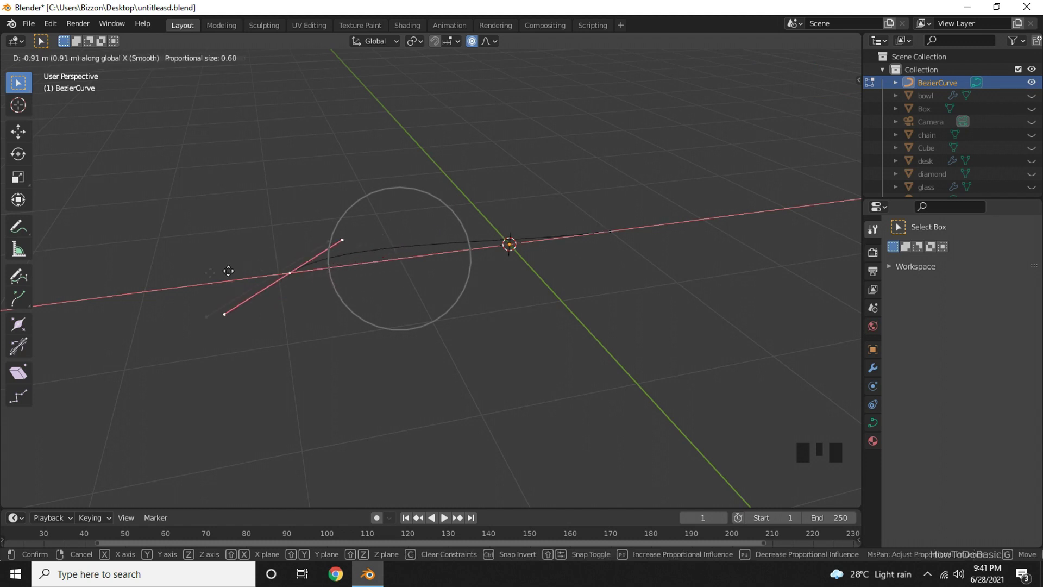
click(118, 280)
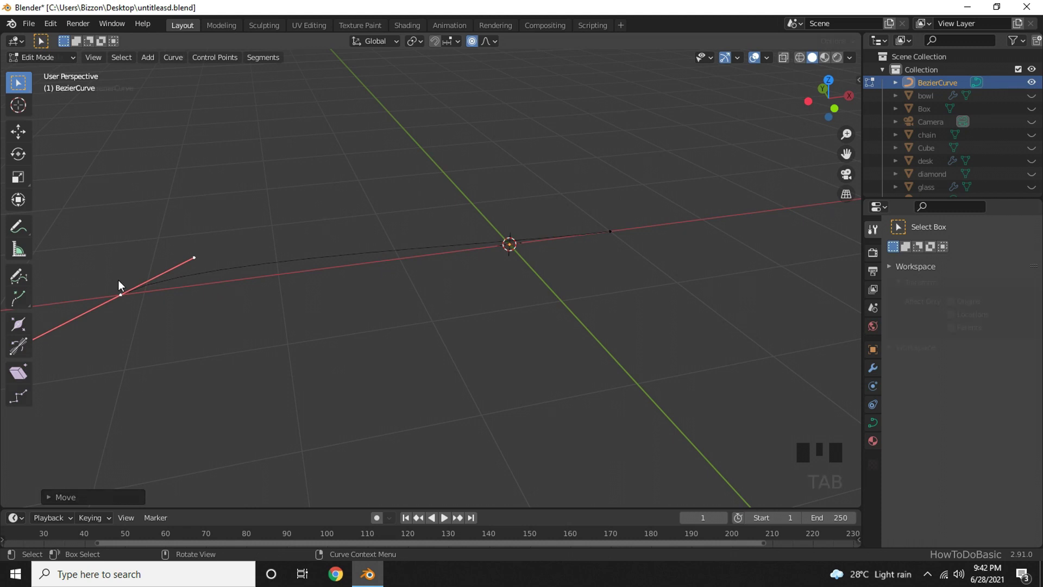
Step: Give the curve a round bevel with 0.09 m depth
key(Tab)
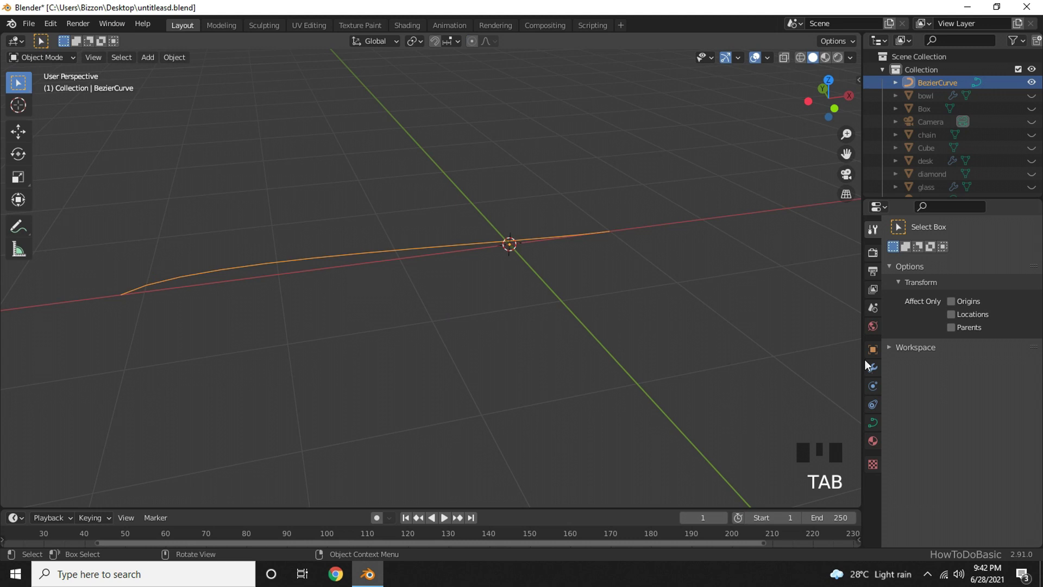
click(874, 423)
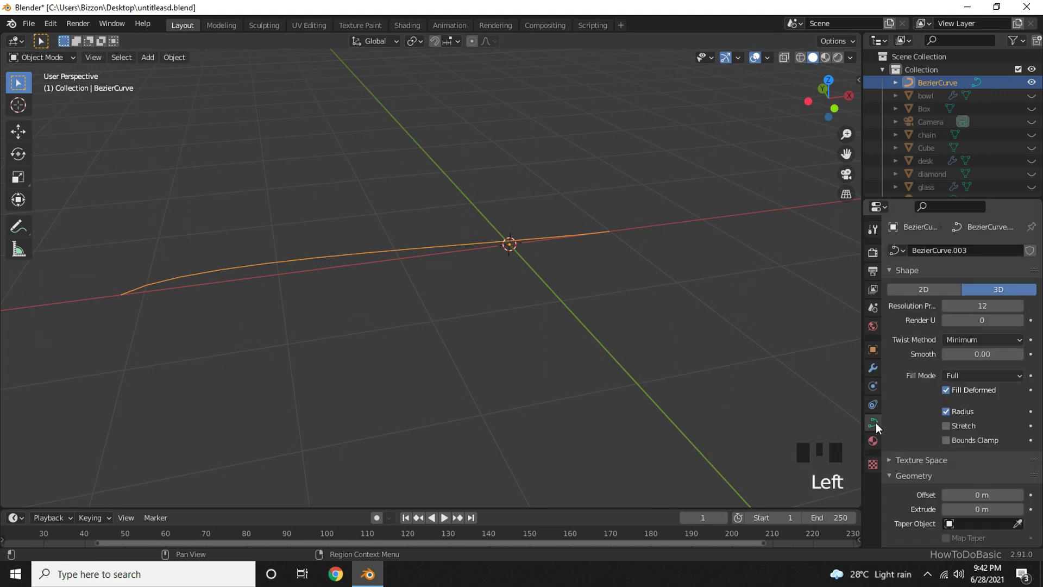
scroll(920, 437, down, 2)
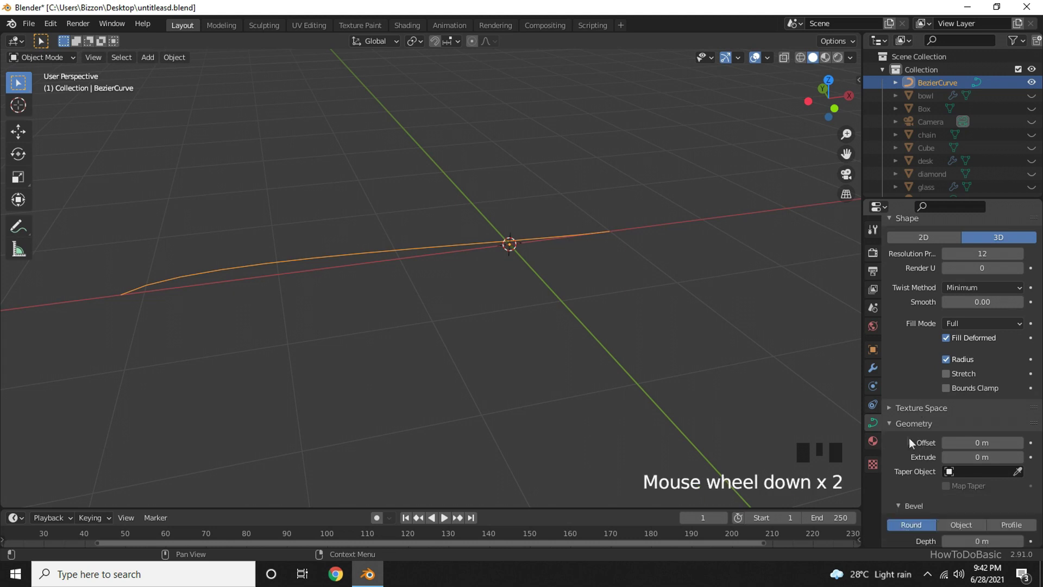
click(891, 422)
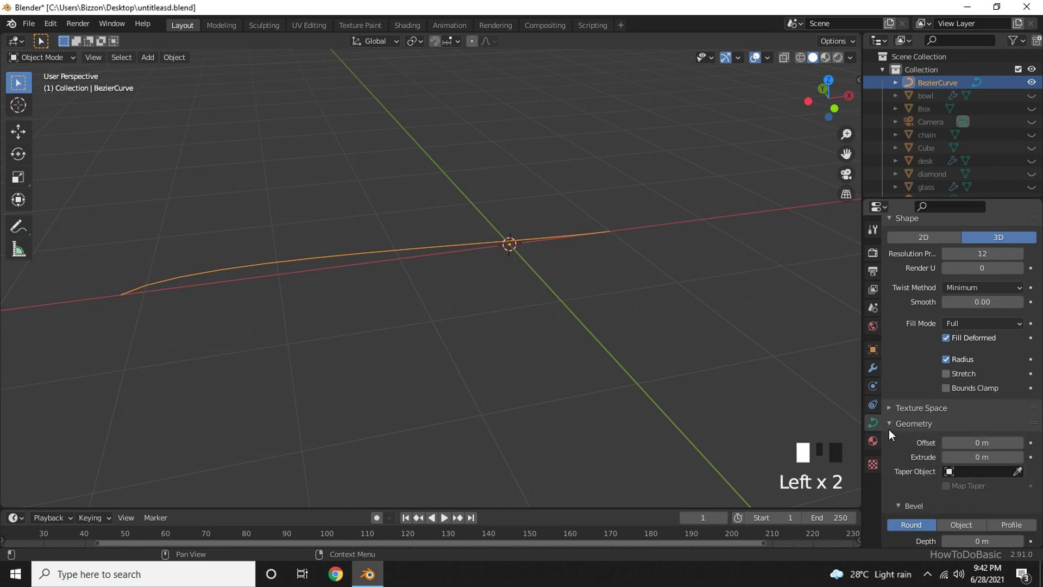
click(899, 503)
scroll(922, 508, down, 2)
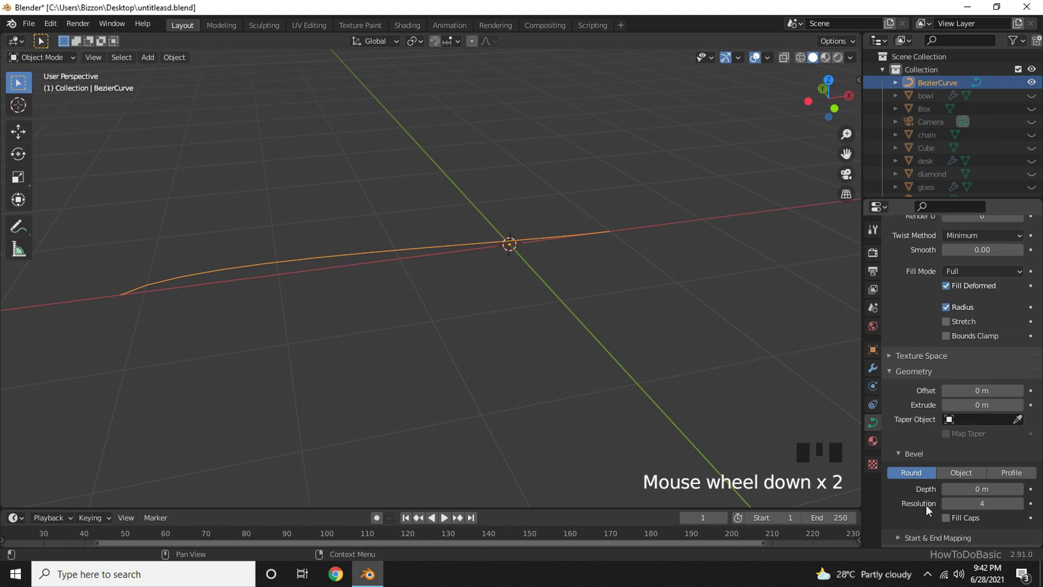
click(918, 472)
scroll(922, 474, down, 2)
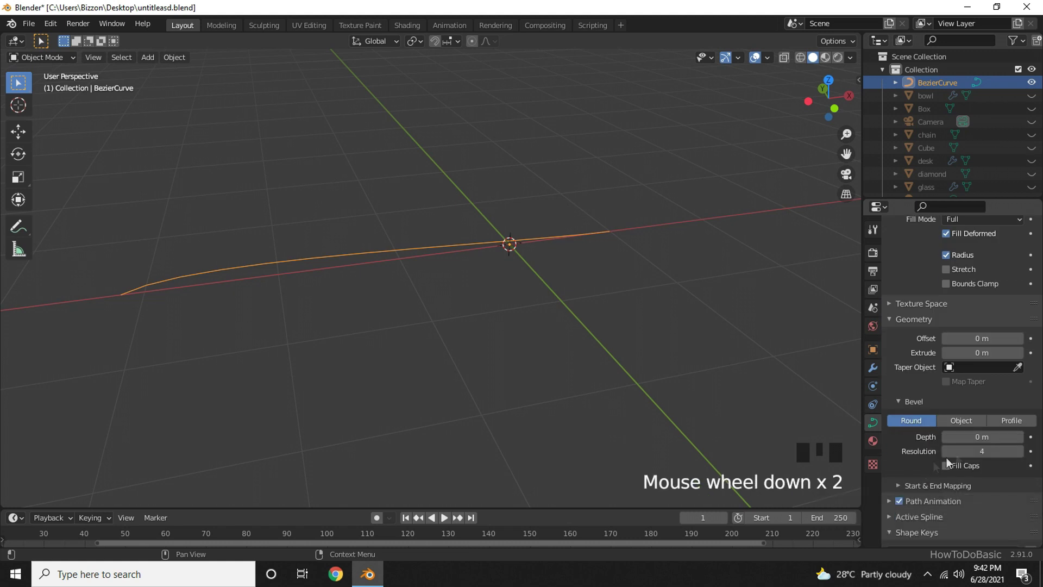
click(1018, 438)
click(1017, 438)
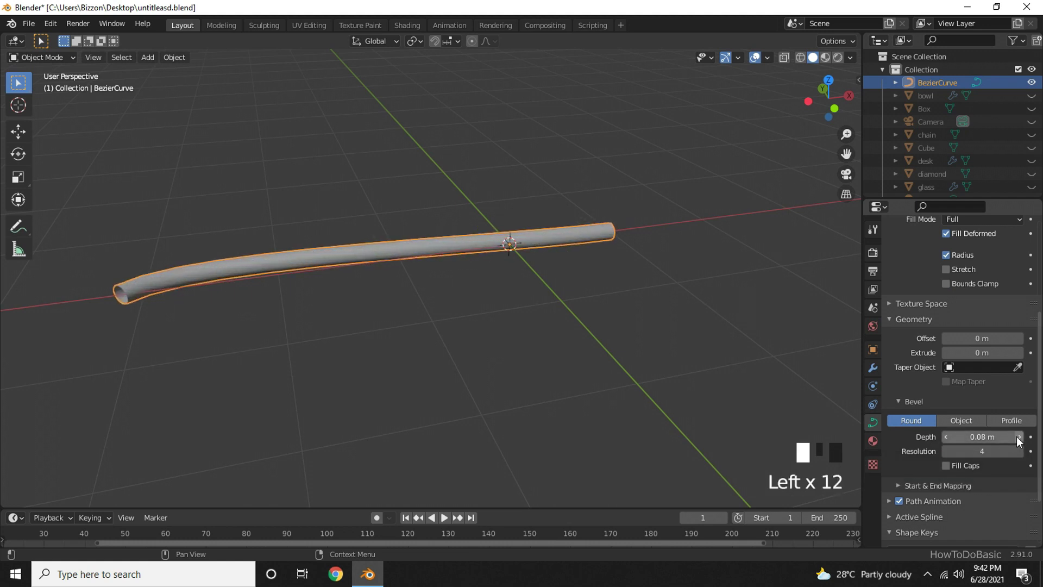
click(1017, 438)
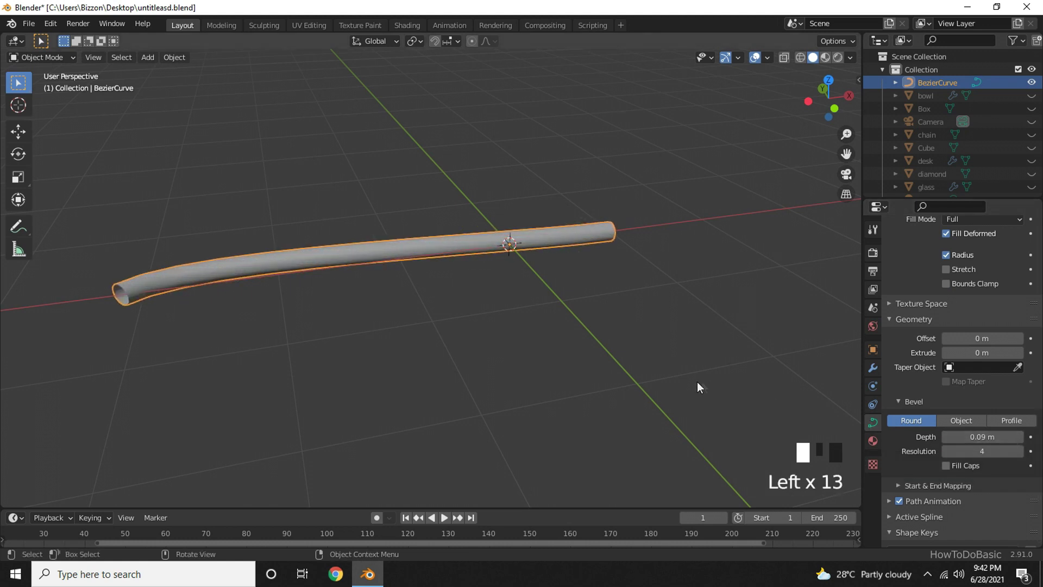
Step: Scale the tube up slightly
mouse_move(697, 382)
middle_down()
mouse_move(743, 373)
mouse_move(766, 402)
mouse_move(660, 380)
mouse_move(595, 344)
mouse_move(538, 354)
mouse_move(564, 404)
mouse_move(650, 367)
mouse_move(667, 396)
middle_up()
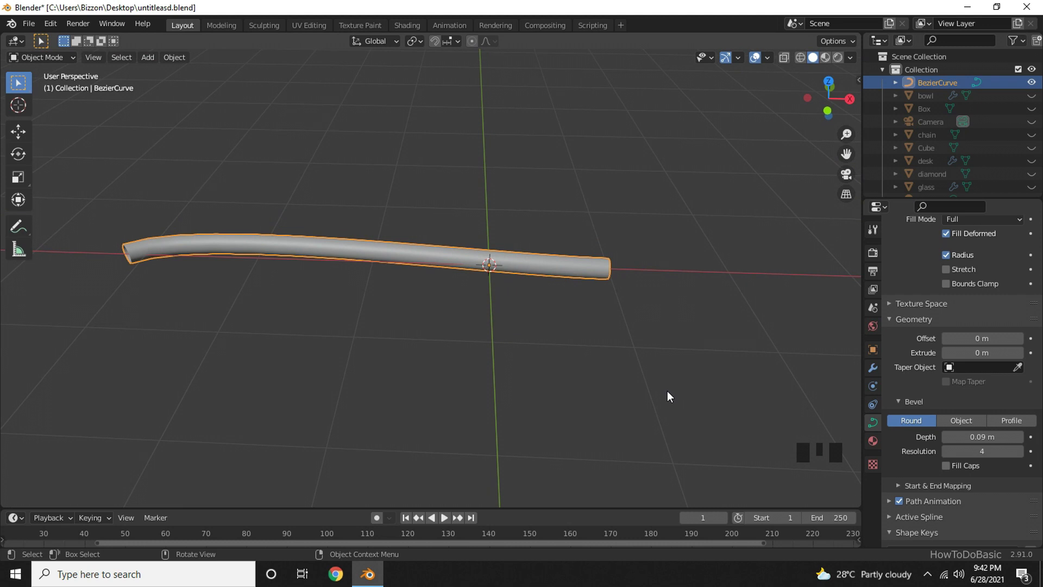
key(s)
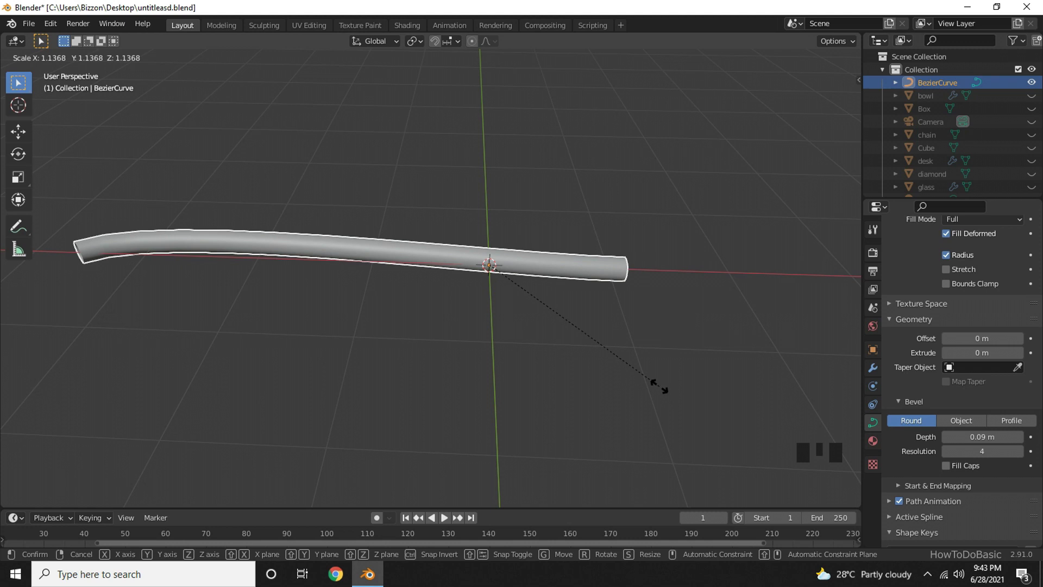
click(641, 390)
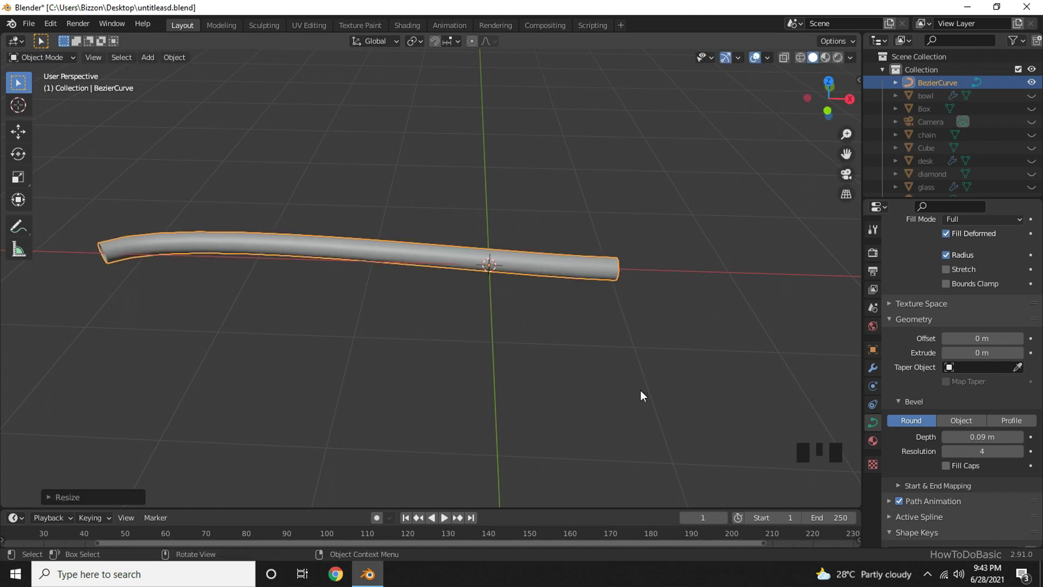
Step: Move the curve's left endpoint to bend the pipe
key(Tab)
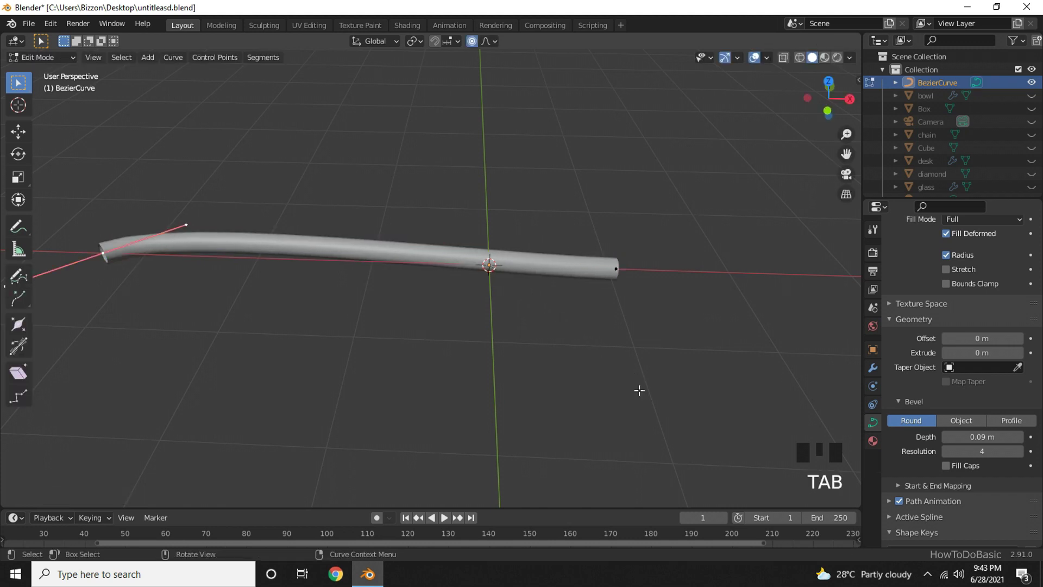
click(102, 248)
key(g)
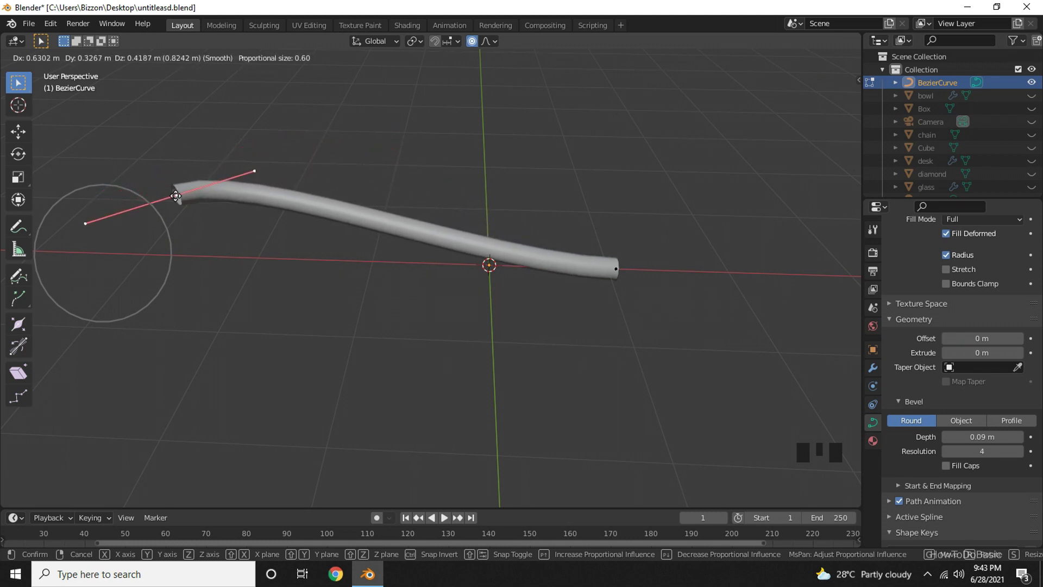
click(166, 226)
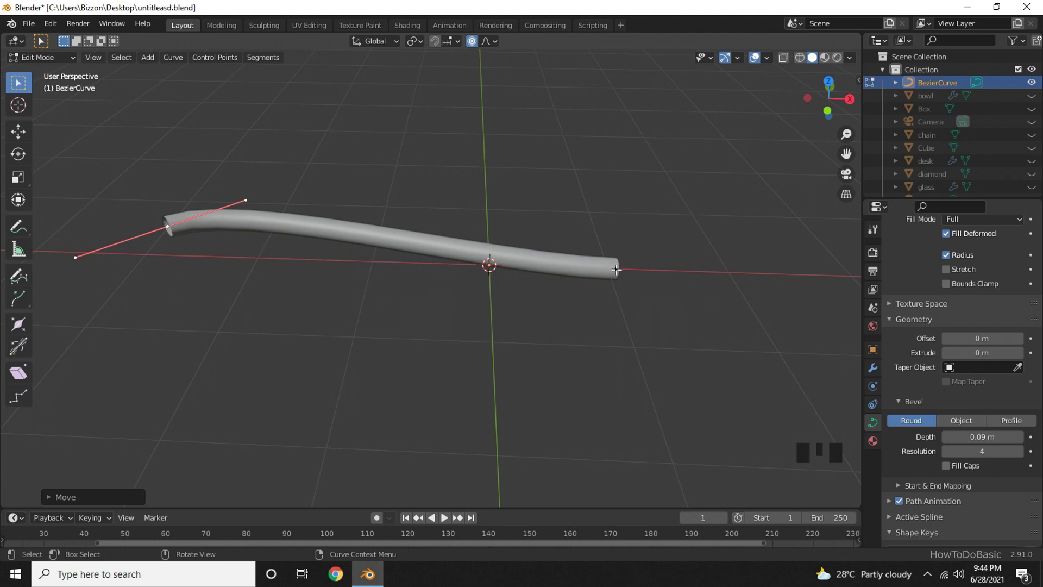
Step: Extrude a new point from the right end, placed up and to the right
click(616, 269)
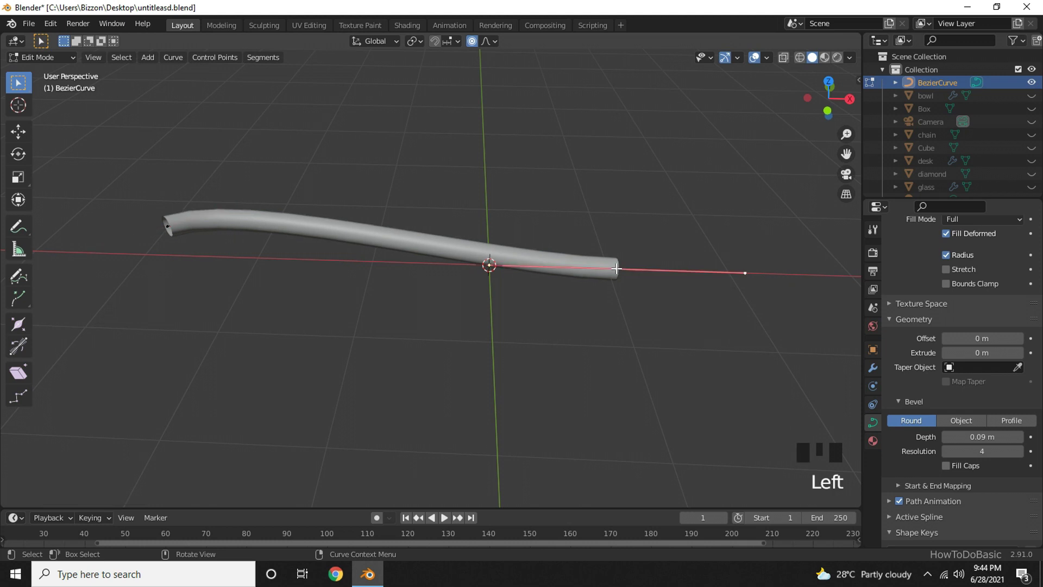
key(e)
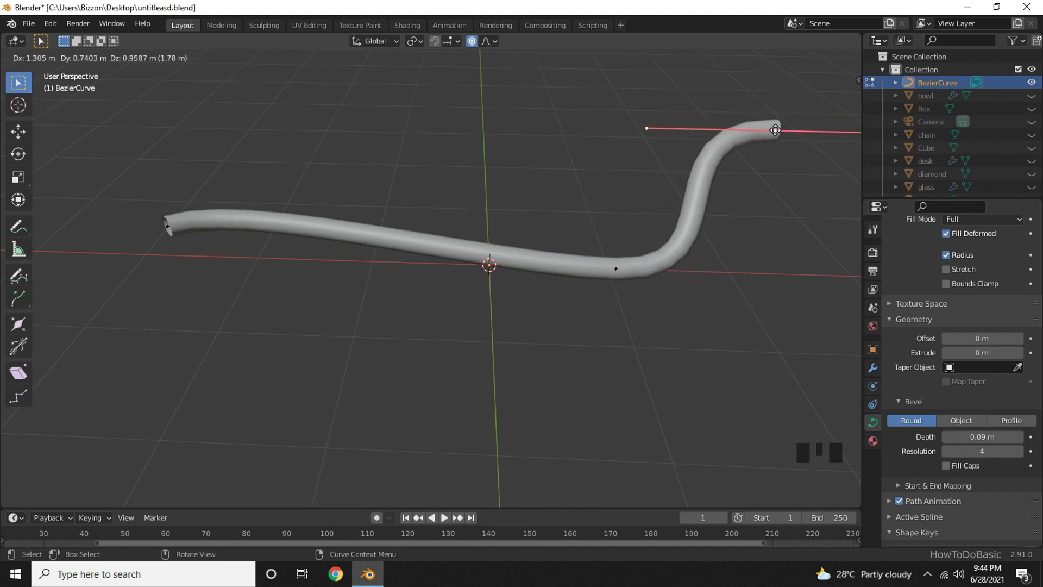
click(774, 130)
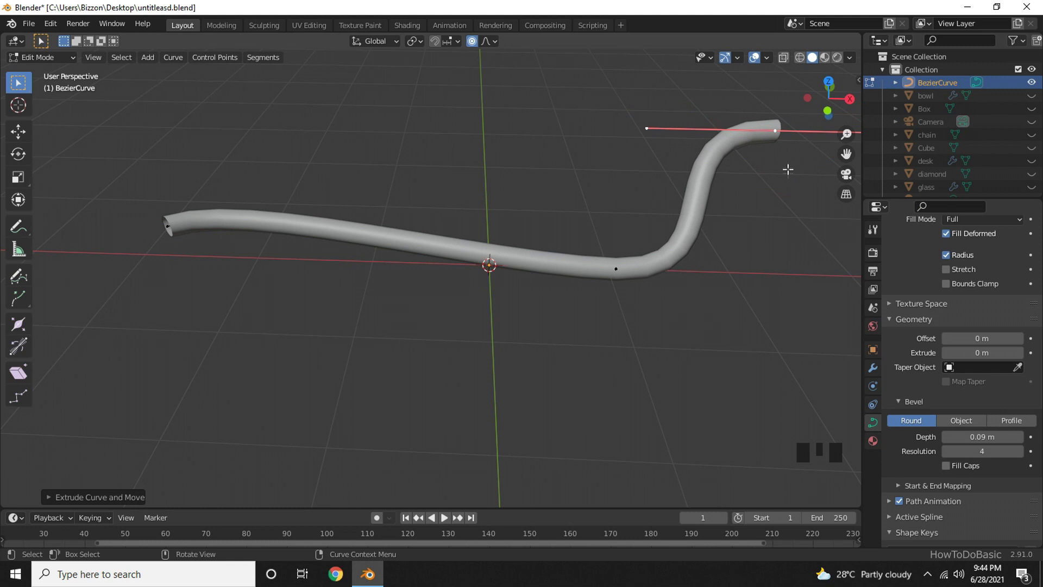
mouse_move(699, 326)
middle_down()
mouse_move(714, 365)
mouse_move(726, 343)
middle_up()
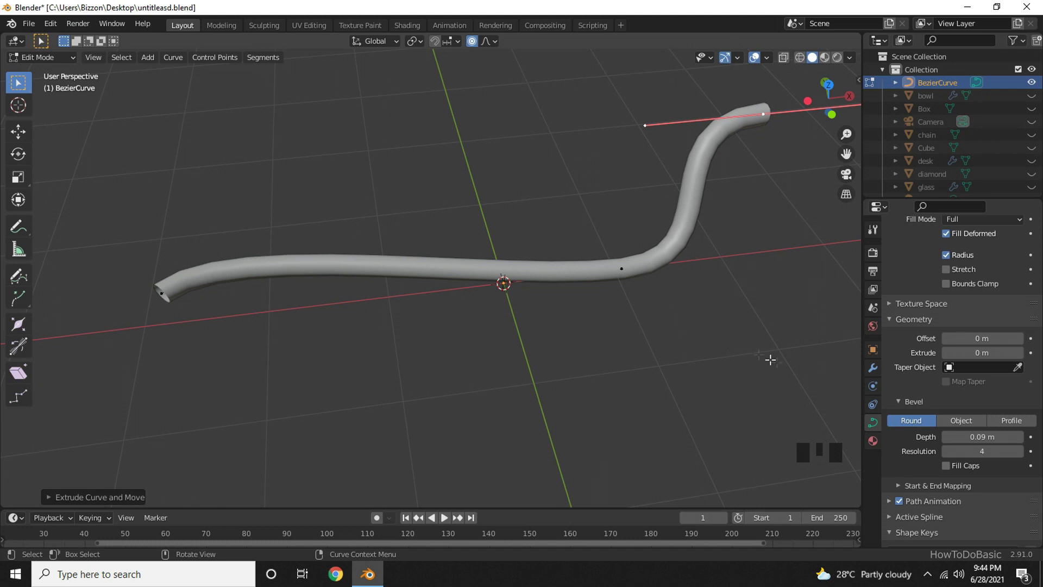
Step: Switch the curve's bevel to Object mode with no object assigned, then return to Object Mode
click(959, 422)
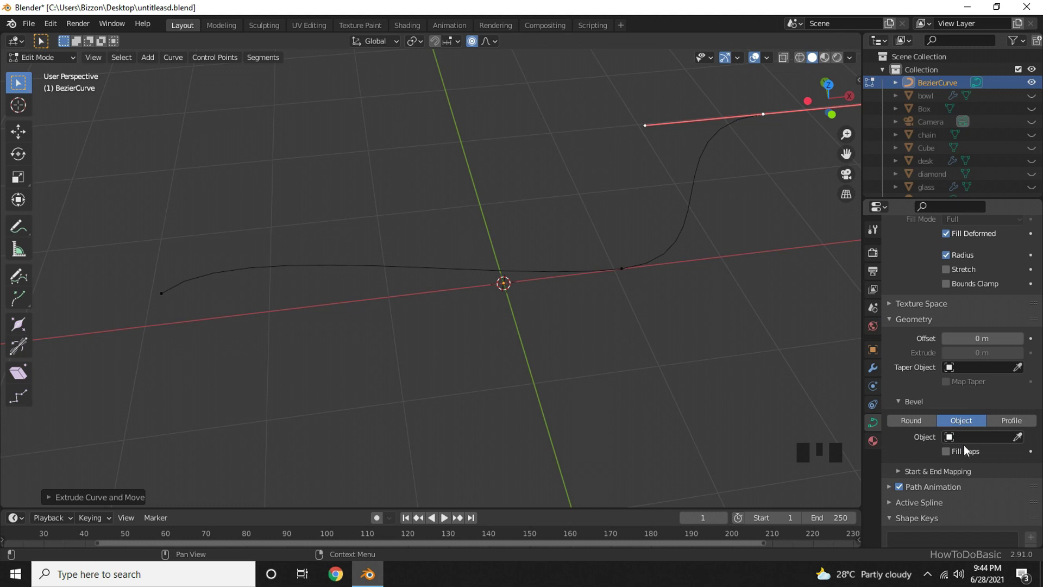
click(962, 437)
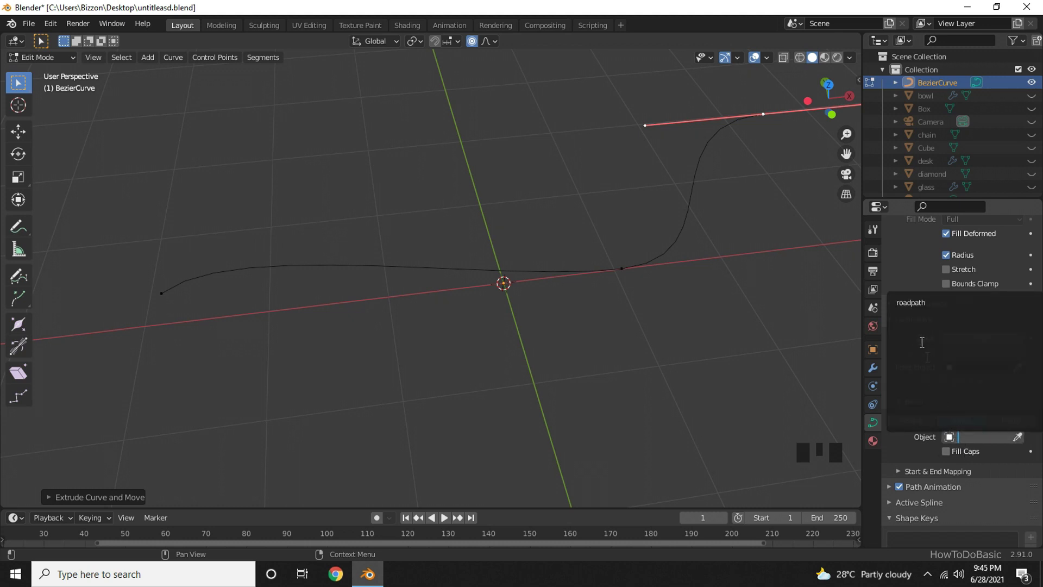
click(909, 447)
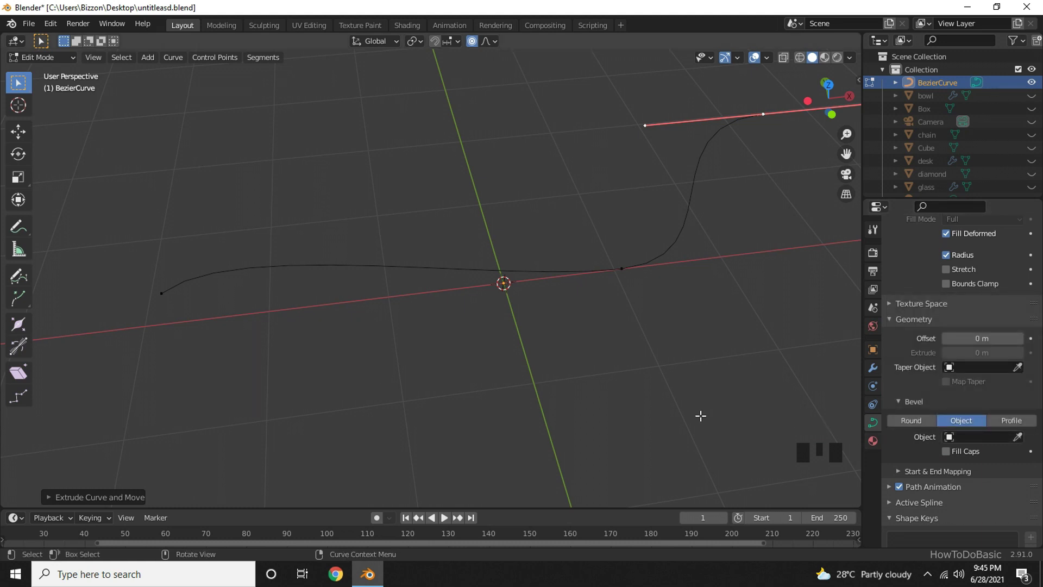
key(Tab)
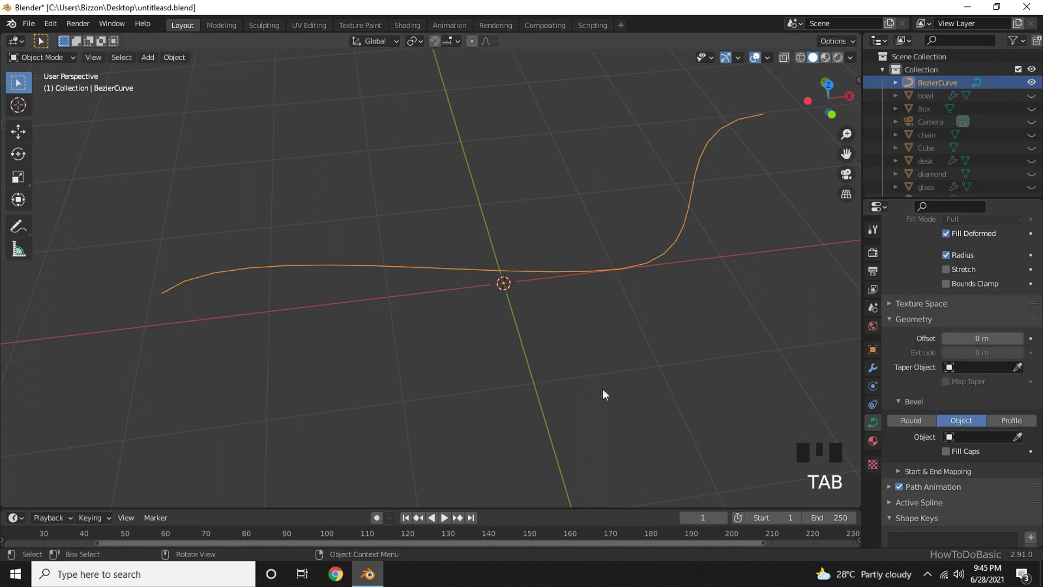
Step: Add a Bezier circle and move it away from the curve along Y
key(shift)
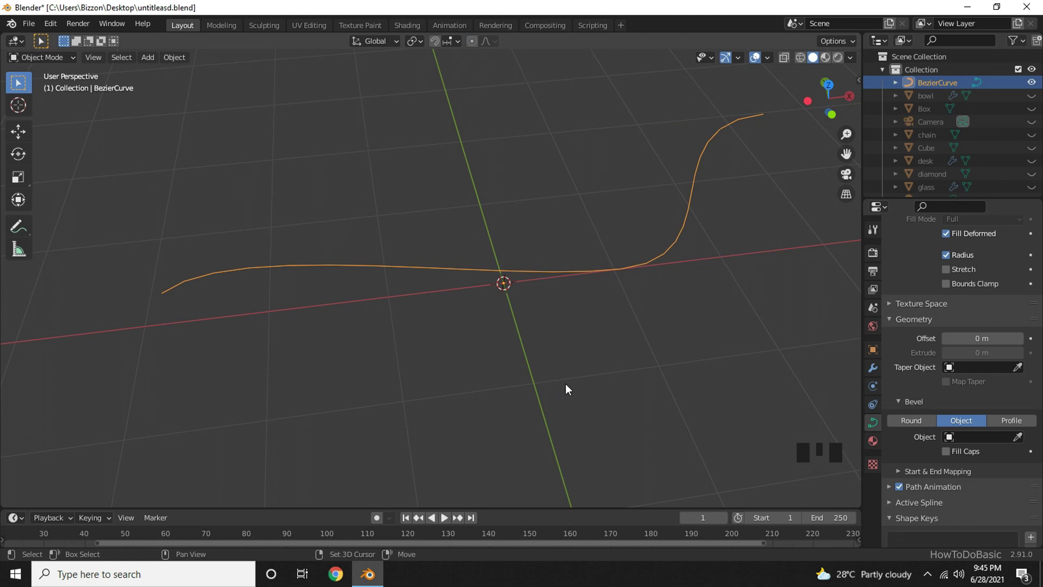
key(shift+a)
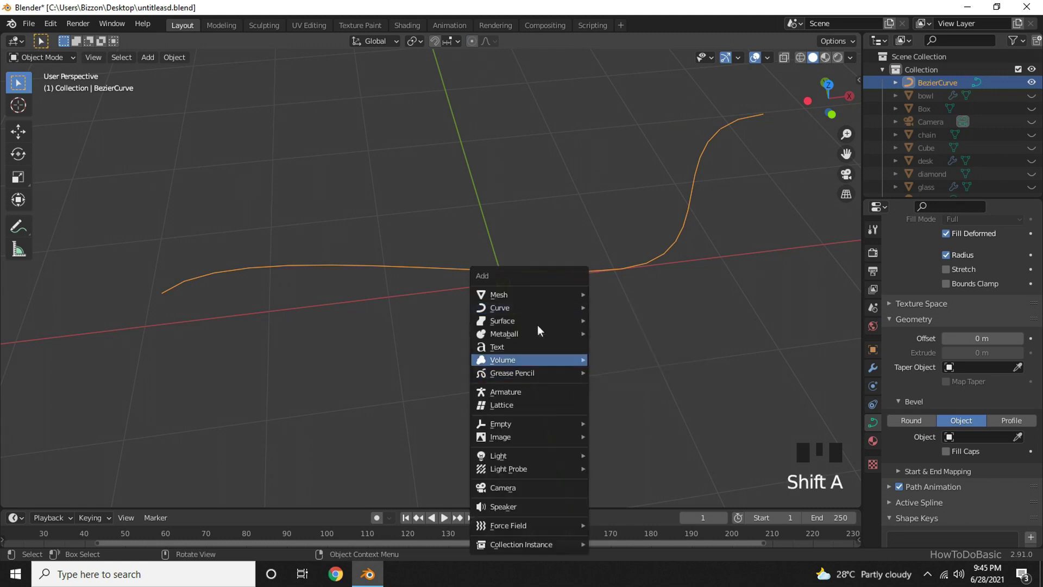
click(612, 320)
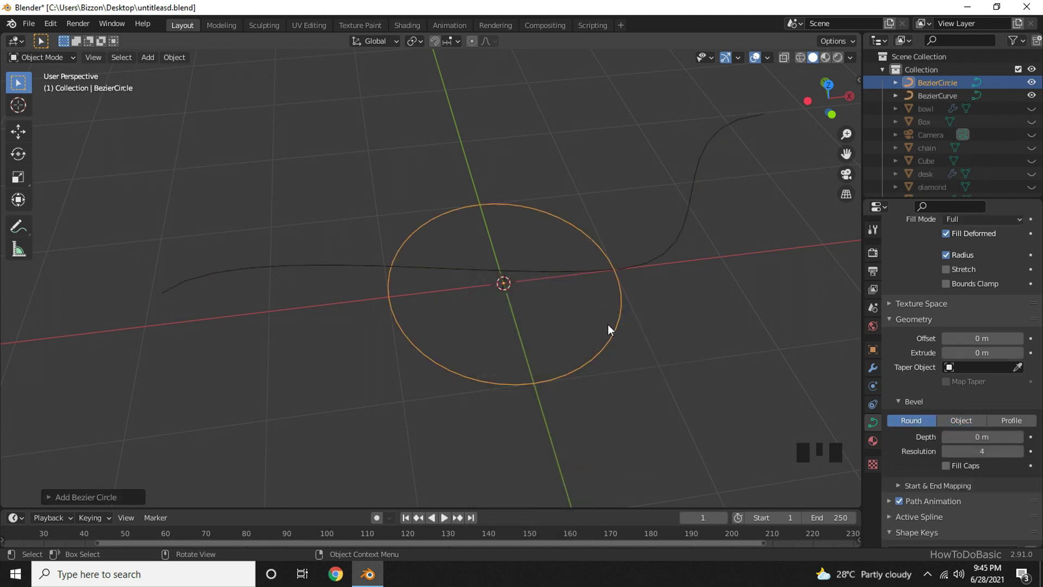
key(g)
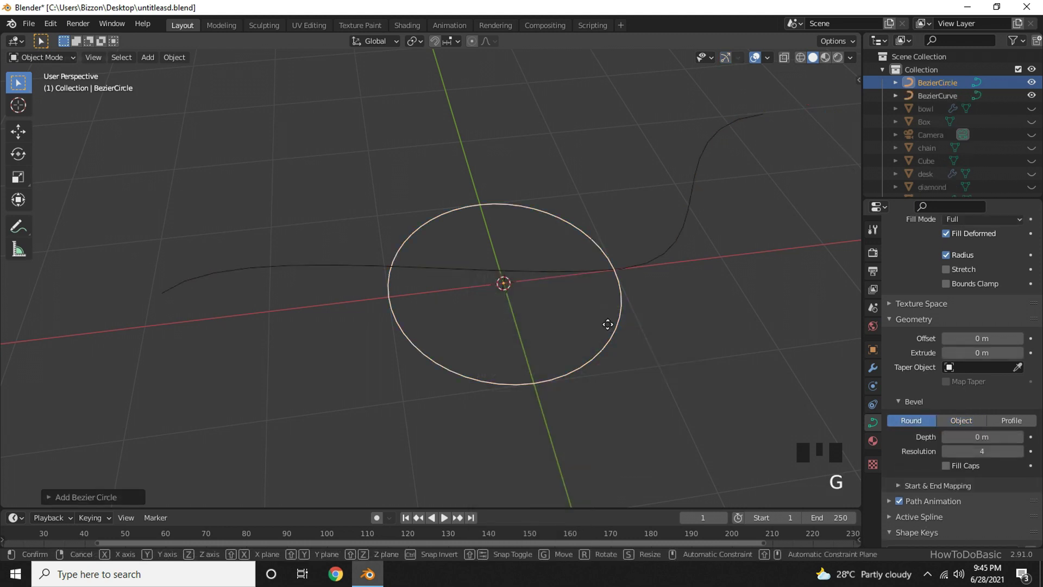
key(y)
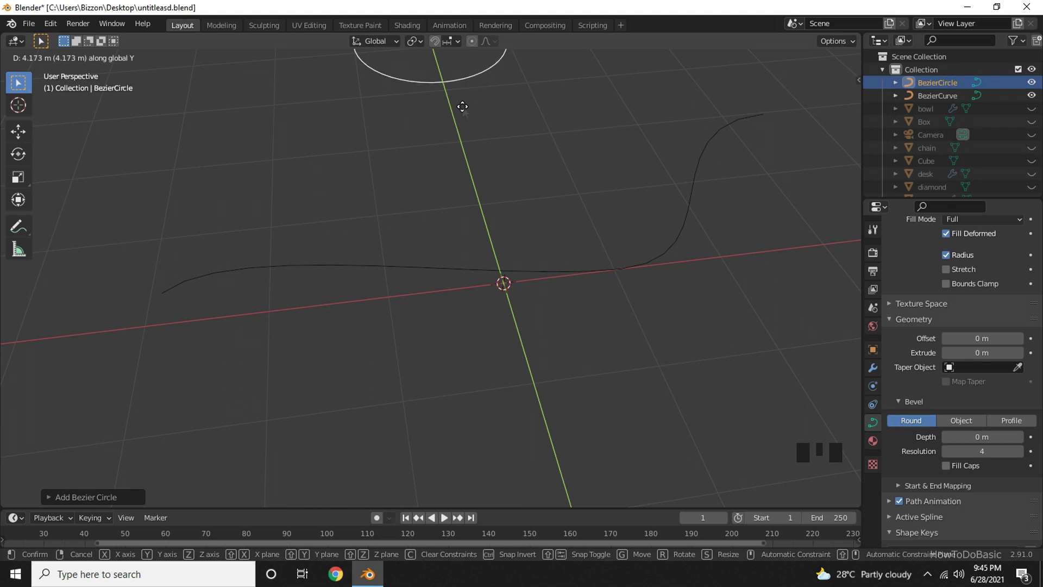
click(477, 151)
scroll(502, 199, down, 1)
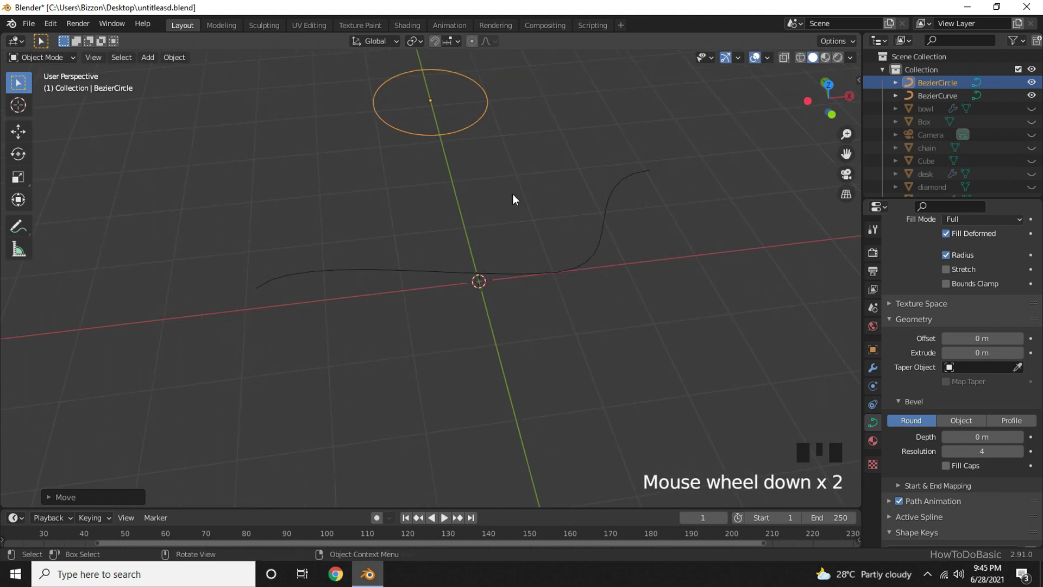
shift+middle_drag(512, 198, 502, 284)
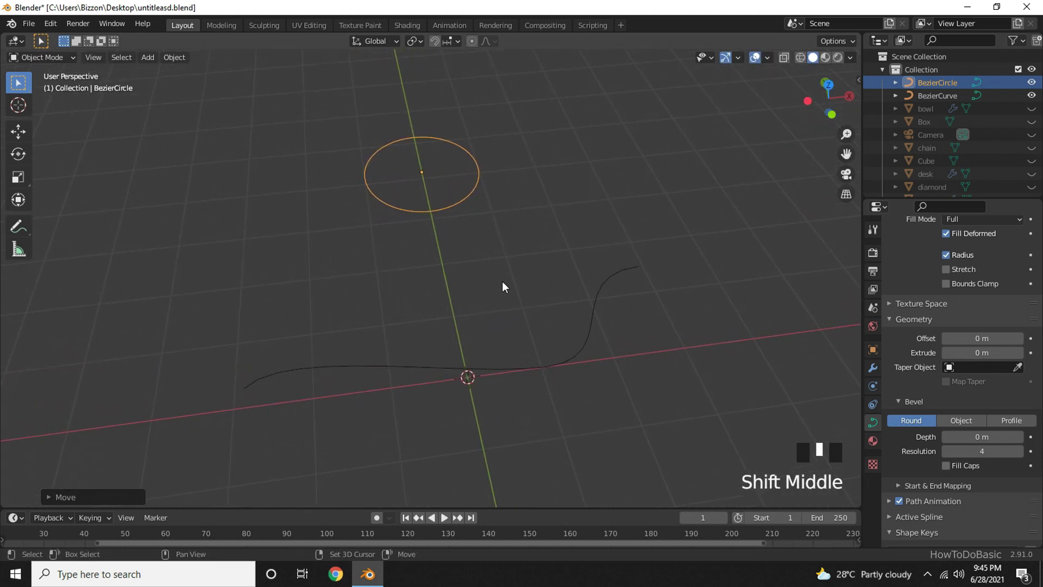
Step: Assign BezierCircle as the bent curve's bevel object and begin scaling the circle down
click(558, 363)
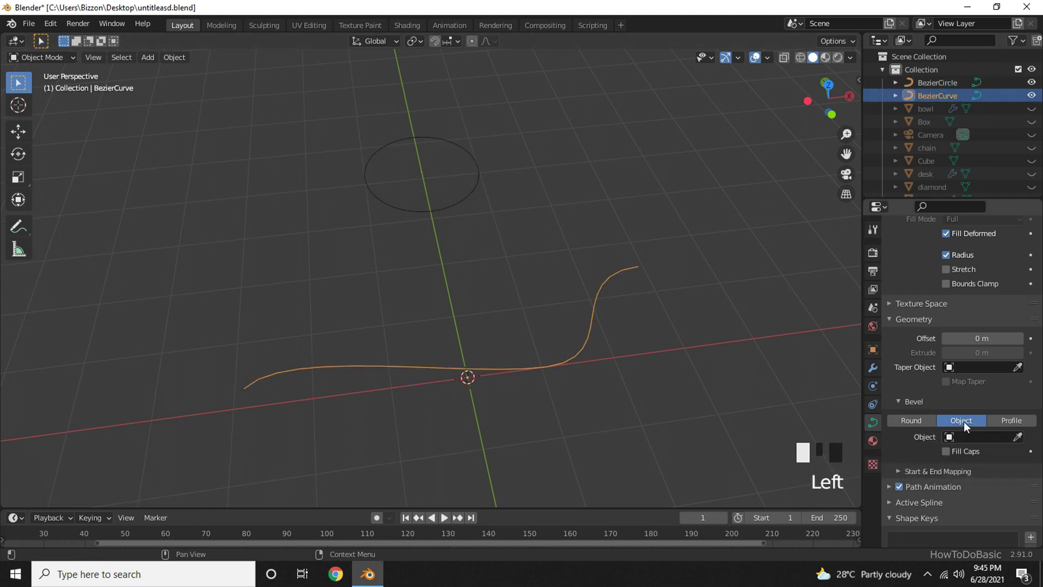
click(974, 438)
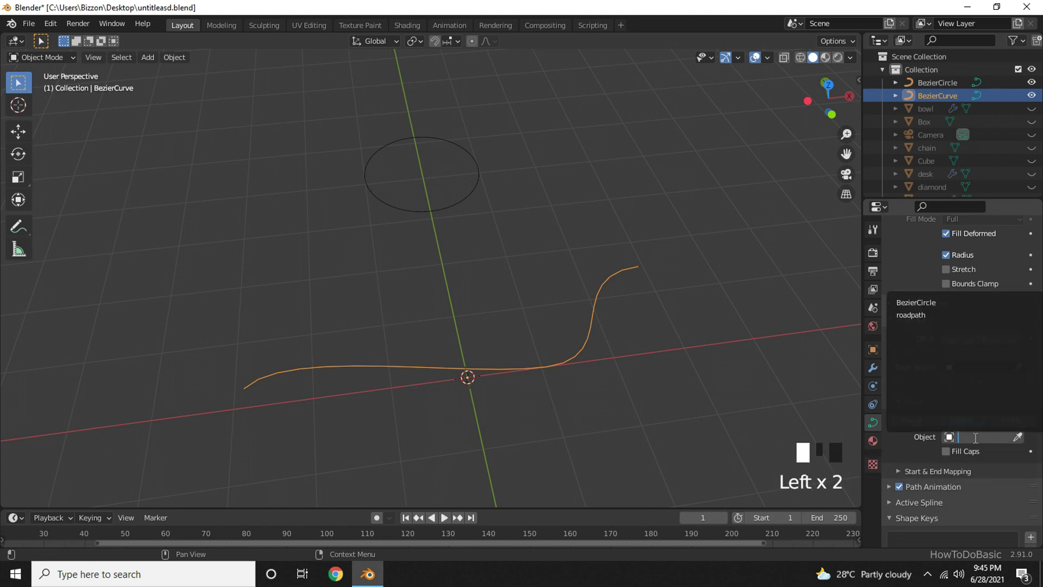
click(905, 303)
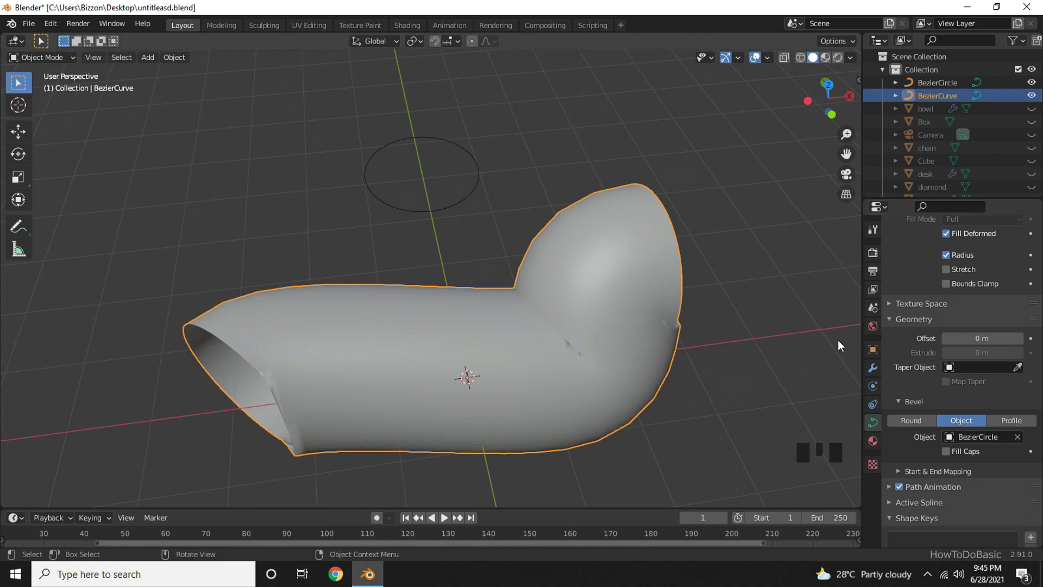
click(469, 199)
key(s)
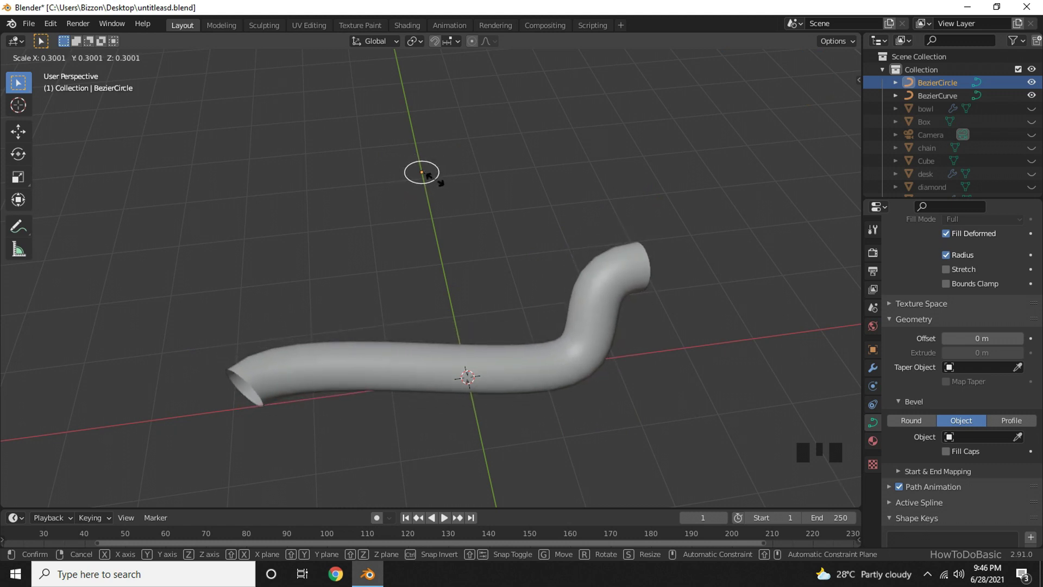
Step: Confirm the circle's smaller size and enter Edit Mode on the circle
click(424, 173)
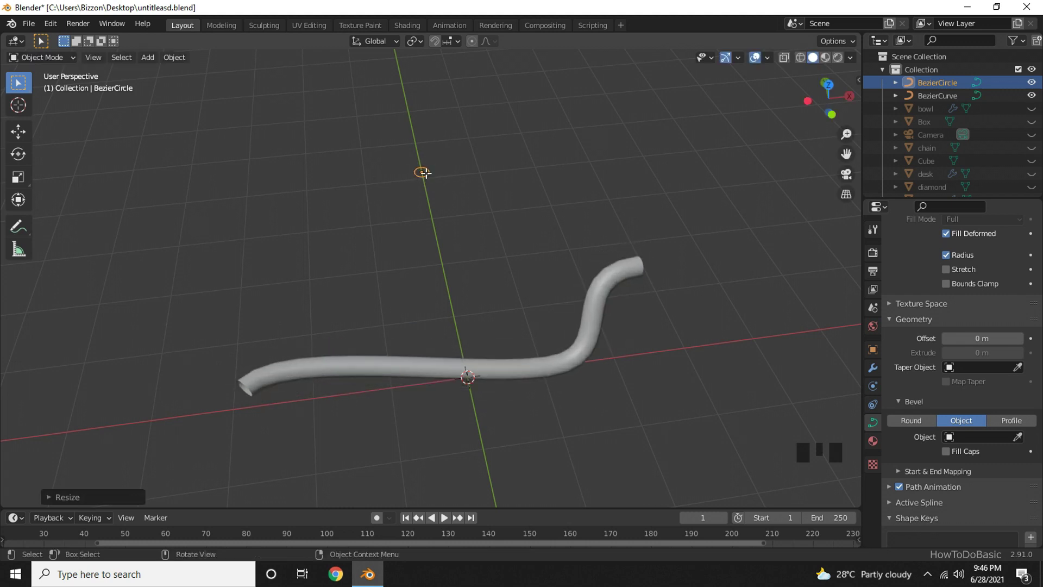
key(Tab)
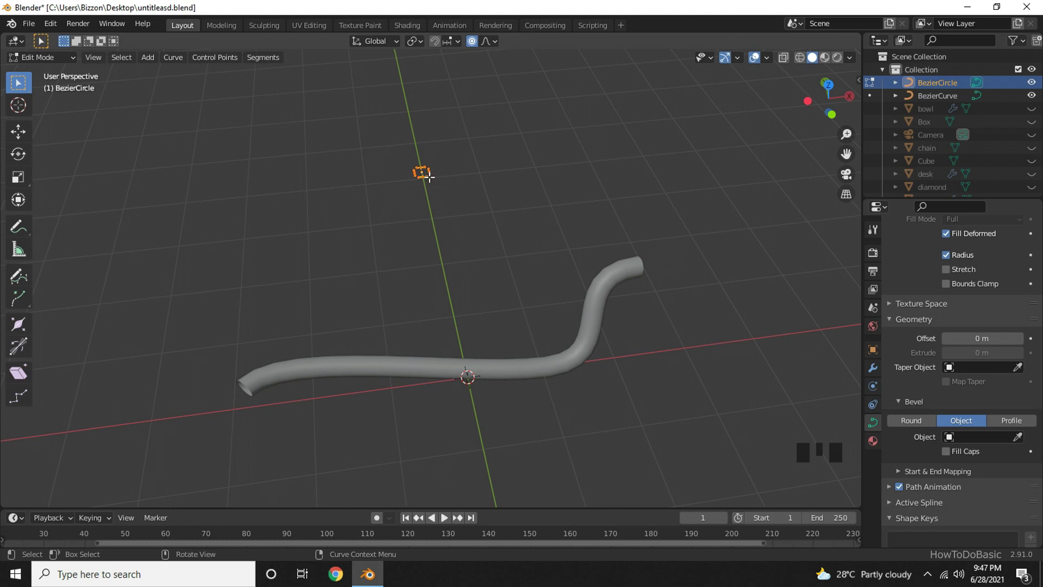
scroll(423, 173, up, 2)
scroll(421, 154, up, 1)
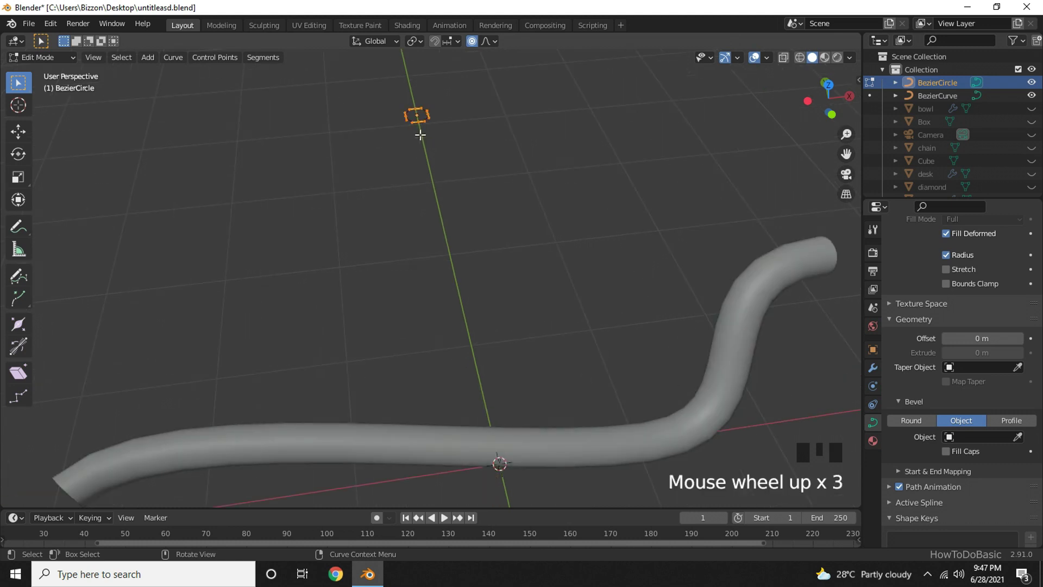
Step: Select the circle's bottom point and scale along X to flatten the pipe's cross-section
click(421, 131)
click(417, 117)
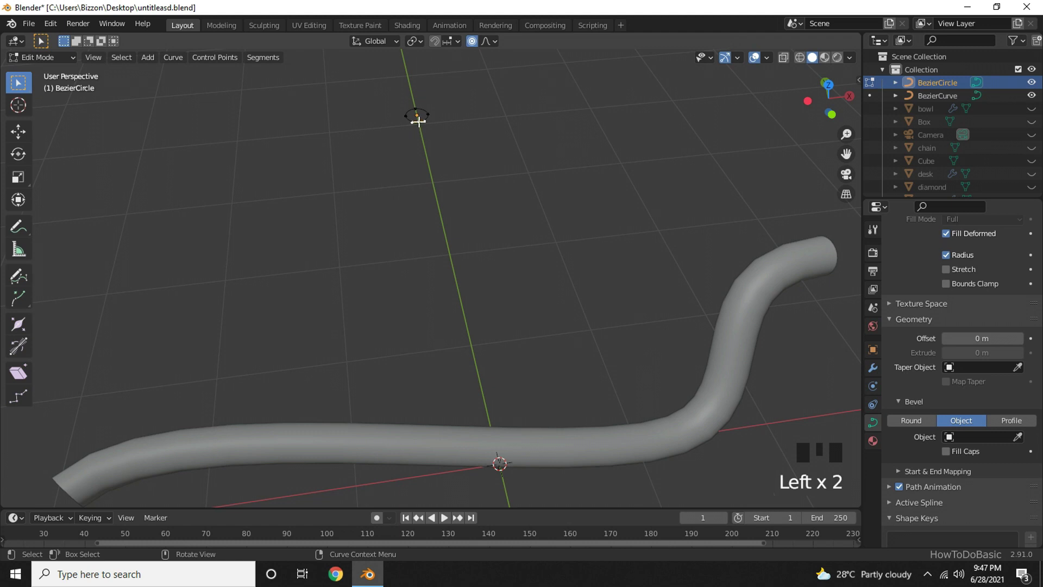
scroll(417, 115, up, 4)
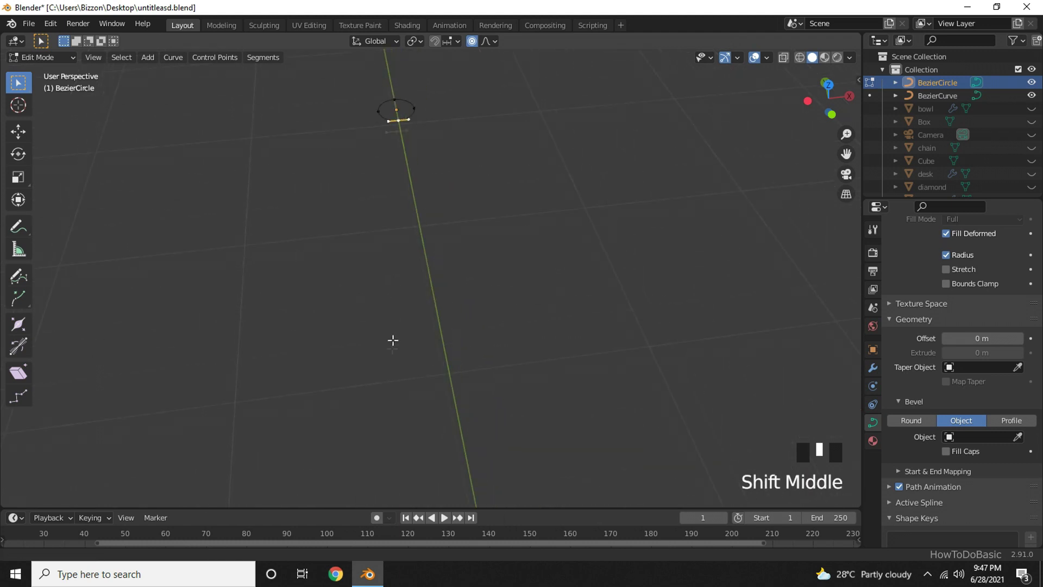
shift+middle_drag(417, 115, 395, 160)
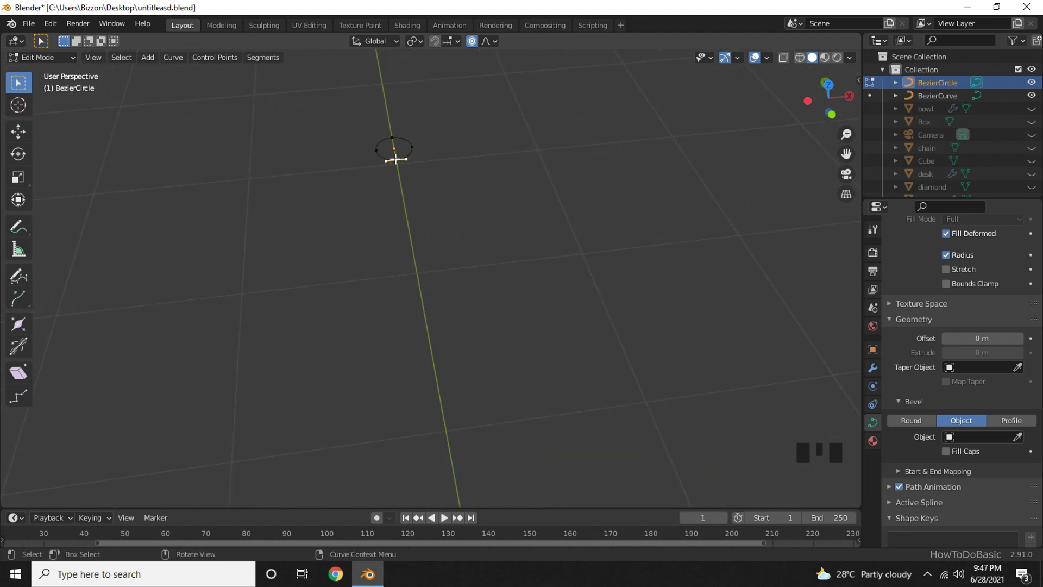
key(s)
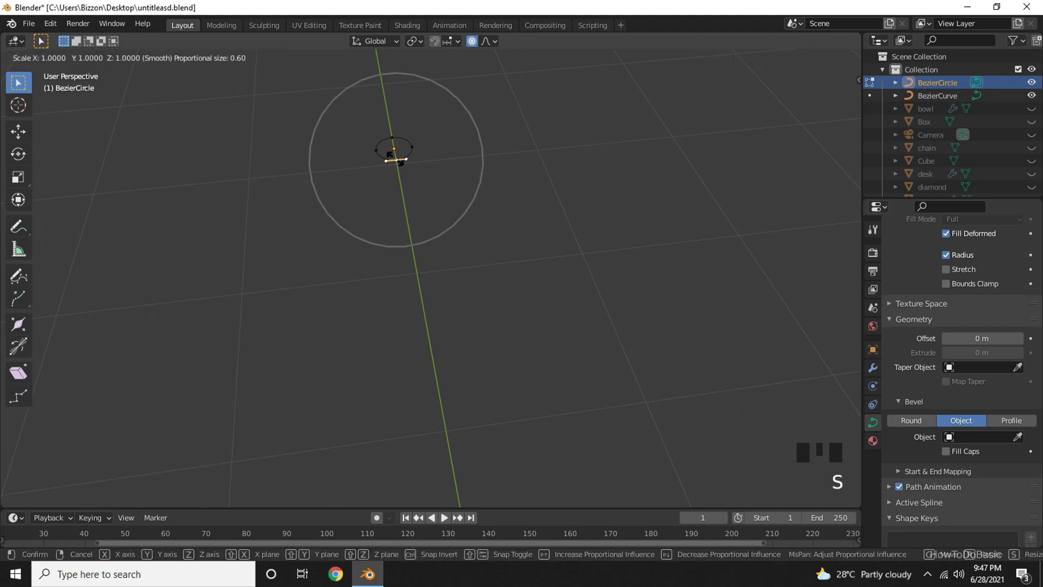
key(x)
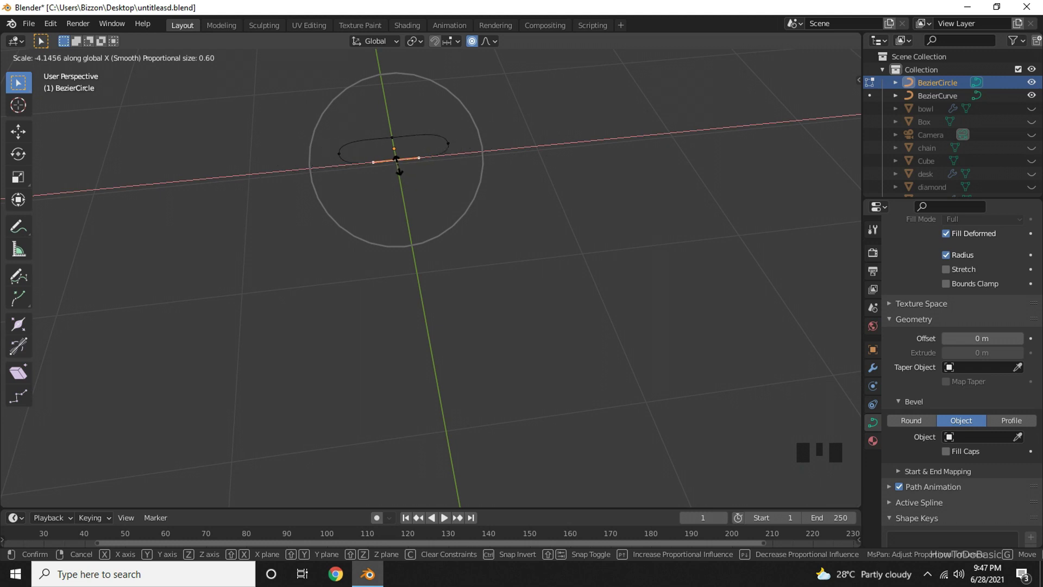
click(461, 291)
scroll(511, 326, down, 4)
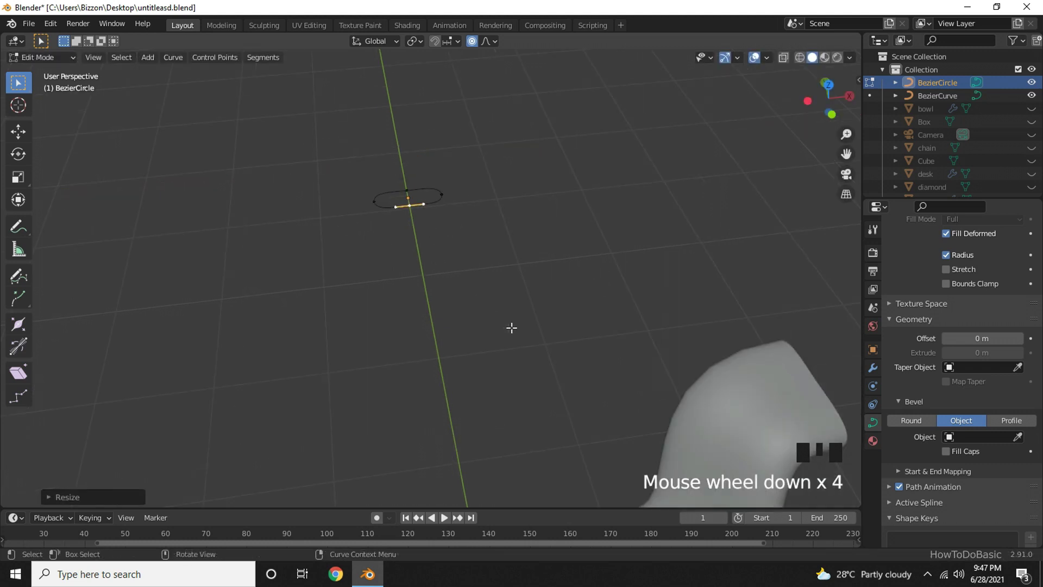
scroll(453, 420, down, 4)
scroll(512, 432, down, 2)
scroll(513, 433, up, 3)
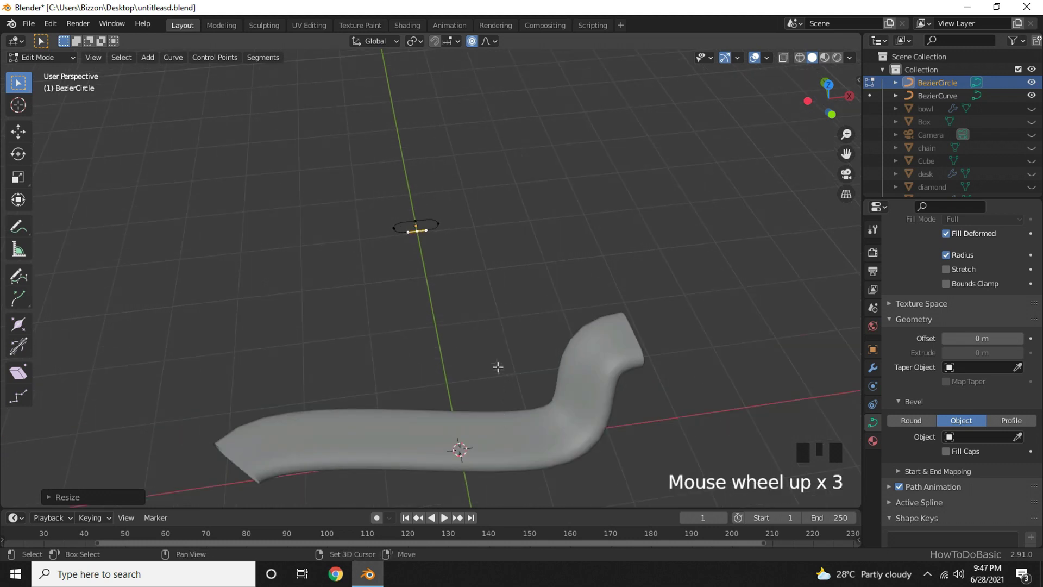
mouse_move(497, 366)
shift+middle_down()
mouse_move(496, 245)
mouse_move(450, 356)
mouse_move(532, 340)
mouse_move(535, 277)
mouse_move(547, 277)
mouse_move(583, 291)
mouse_move(603, 322)
mouse_move(587, 364)
mouse_move(488, 344)
mouse_move(443, 280)
mouse_move(450, 361)
shift+middle_up()
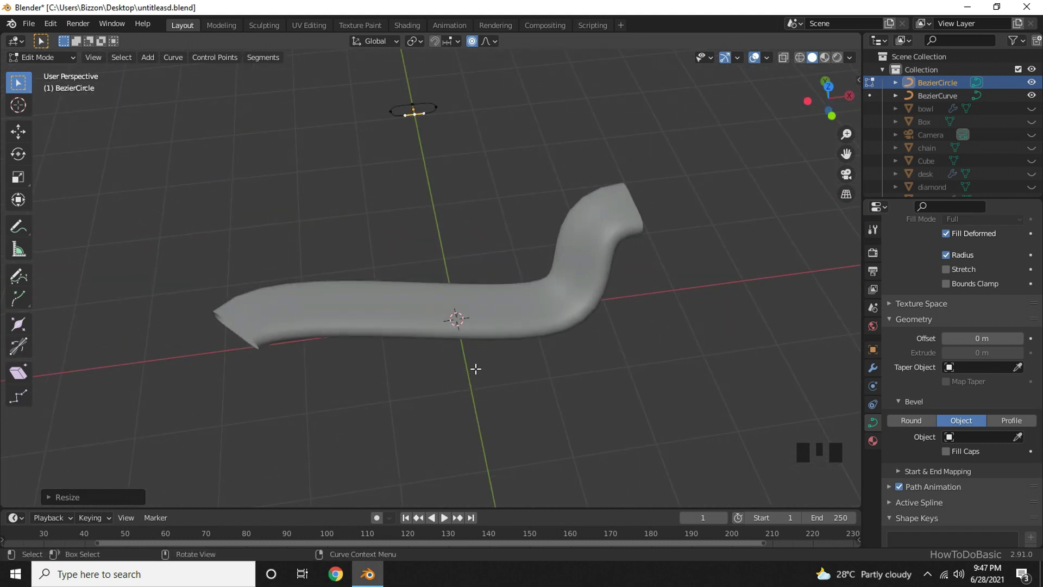
Step: In Object Mode, switch BezierCurve's bevel from the circle object to a custom Profile
key(Tab)
click(588, 296)
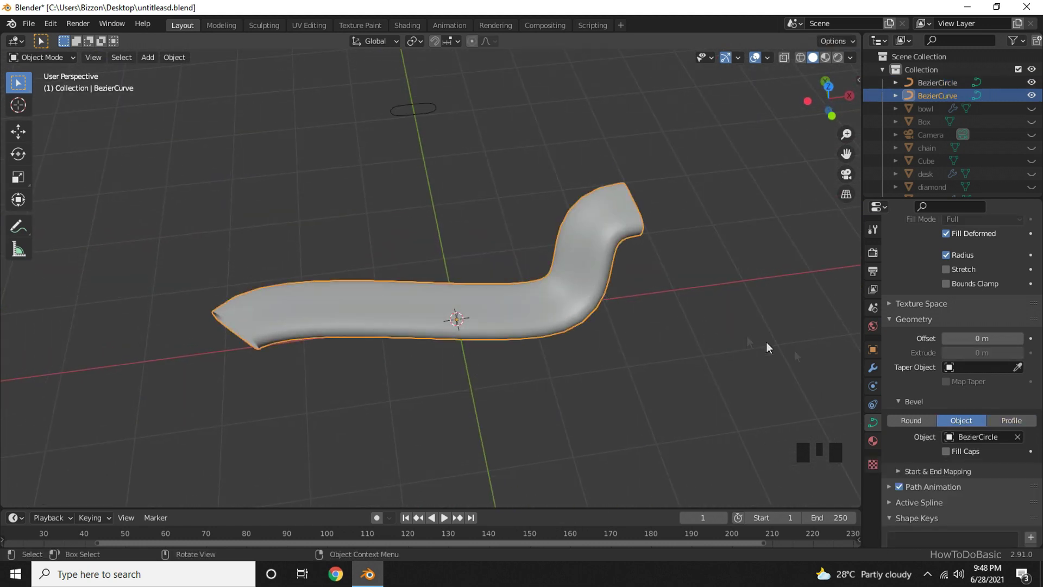
click(1006, 419)
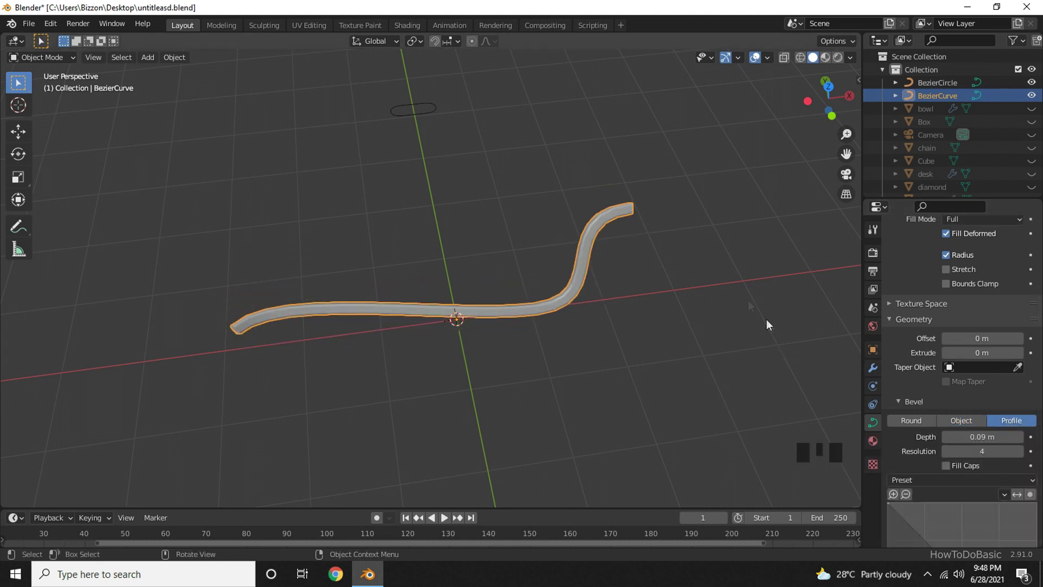
mouse_move(629, 283)
middle_down()
mouse_move(413, 267)
mouse_move(432, 294)
mouse_move(403, 280)
middle_up()
scroll(414, 267, up, 4)
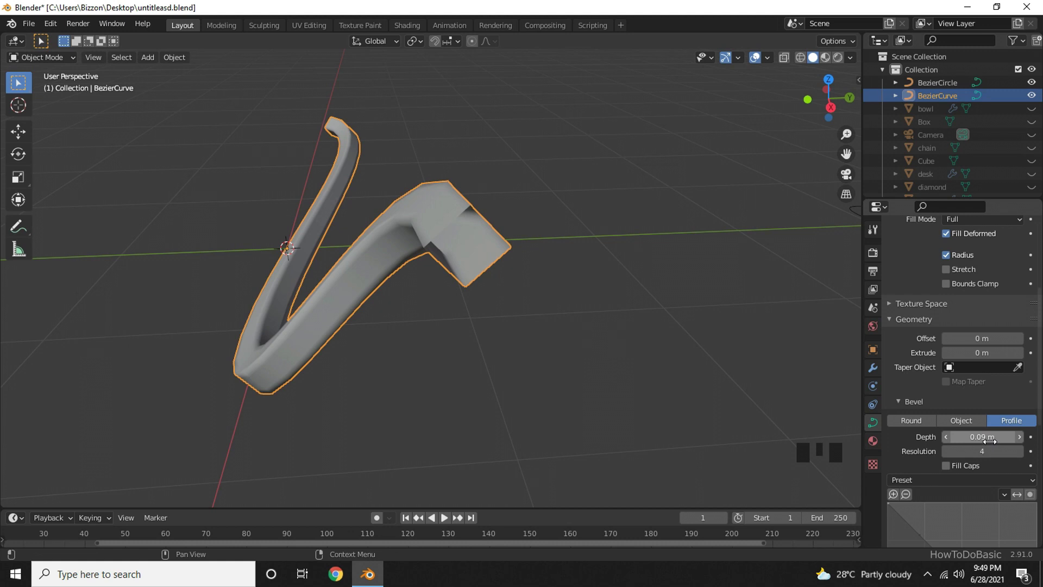
scroll(989, 439, down, 2)
Step: Try the Support Loops, Cornice Molding and another molding bevel profile presets
click(970, 427)
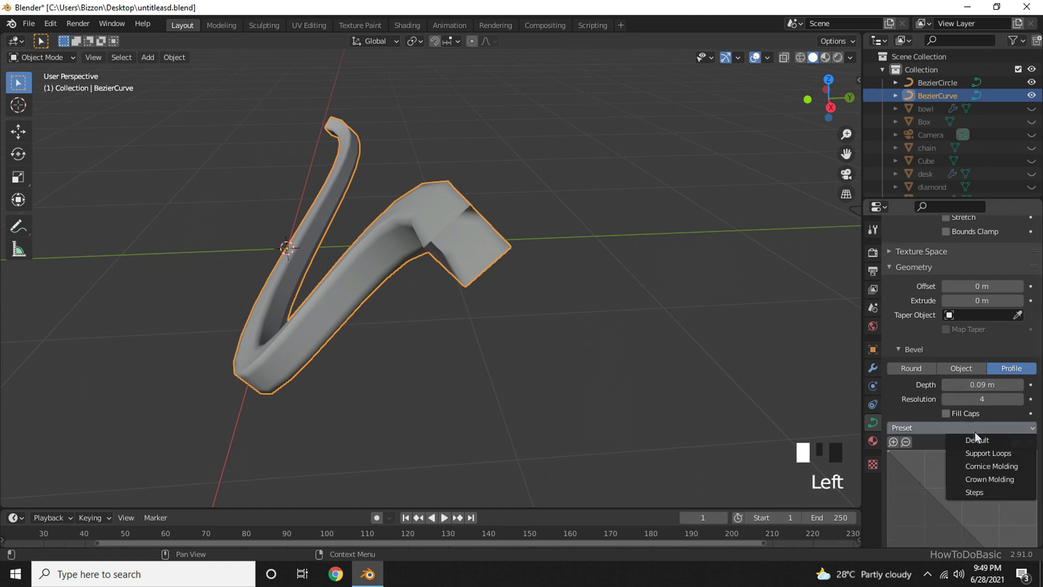
click(988, 453)
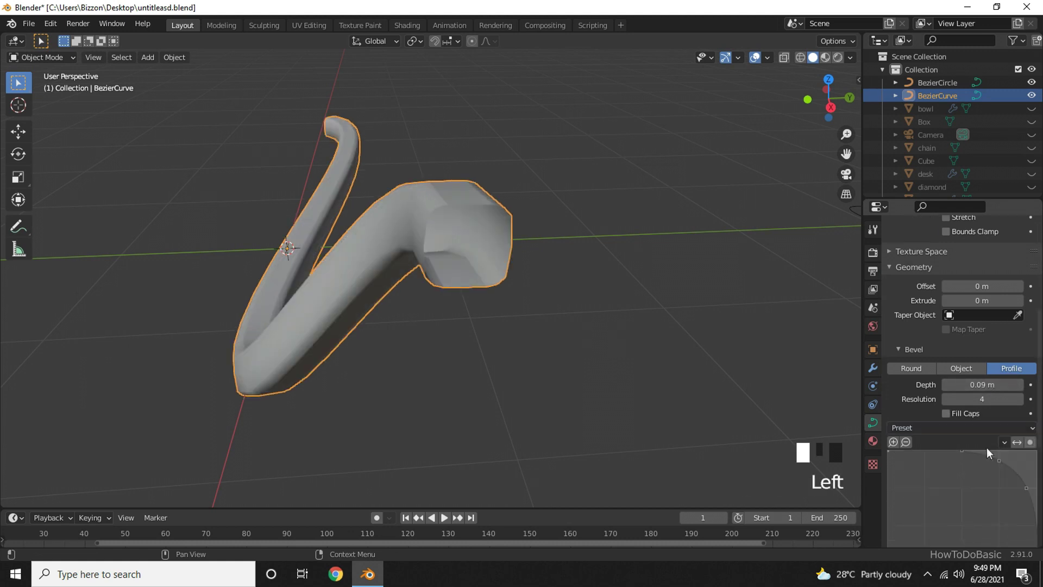
click(965, 426)
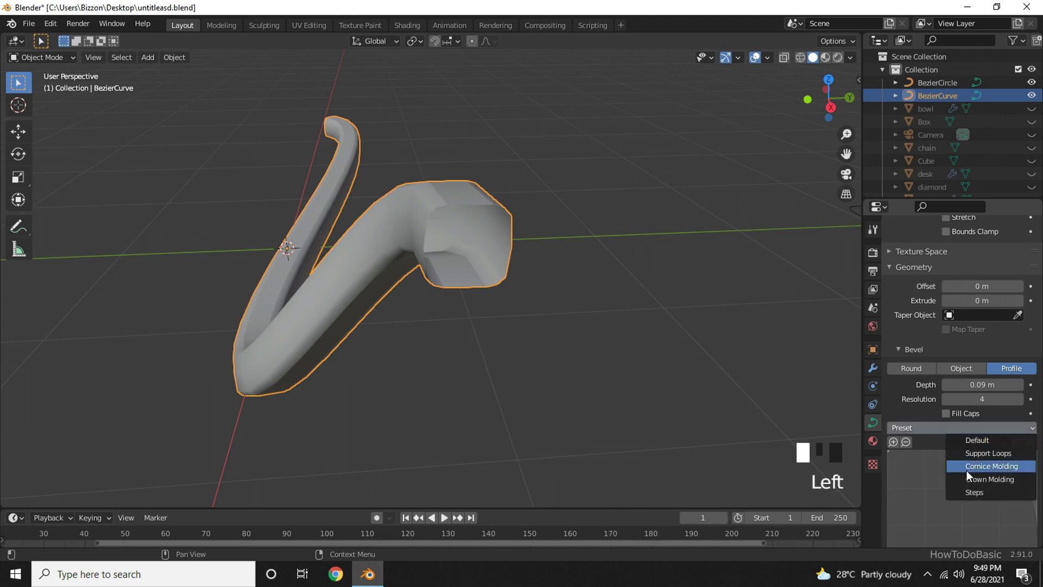
click(966, 470)
click(940, 426)
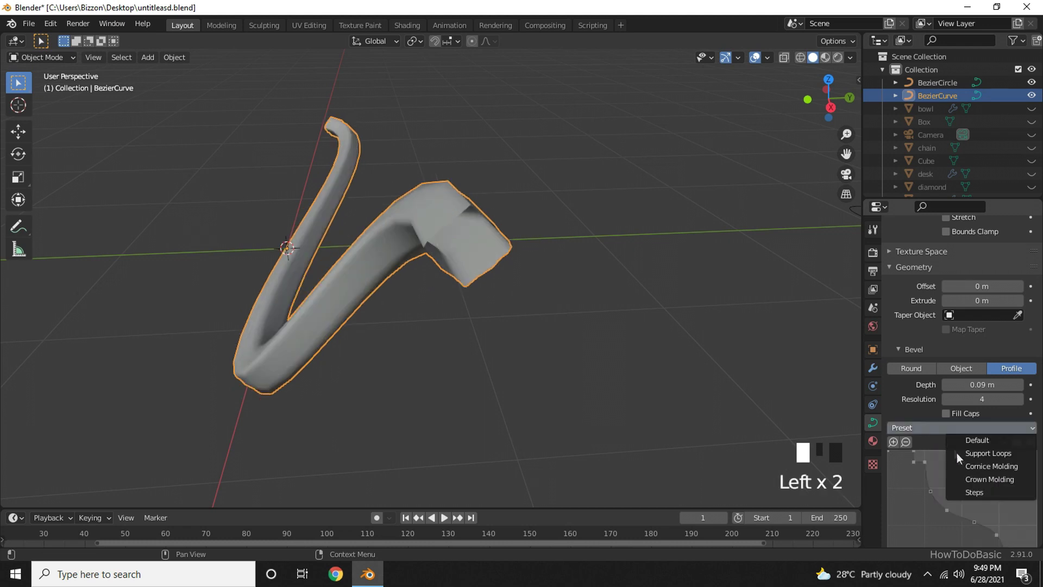
click(970, 478)
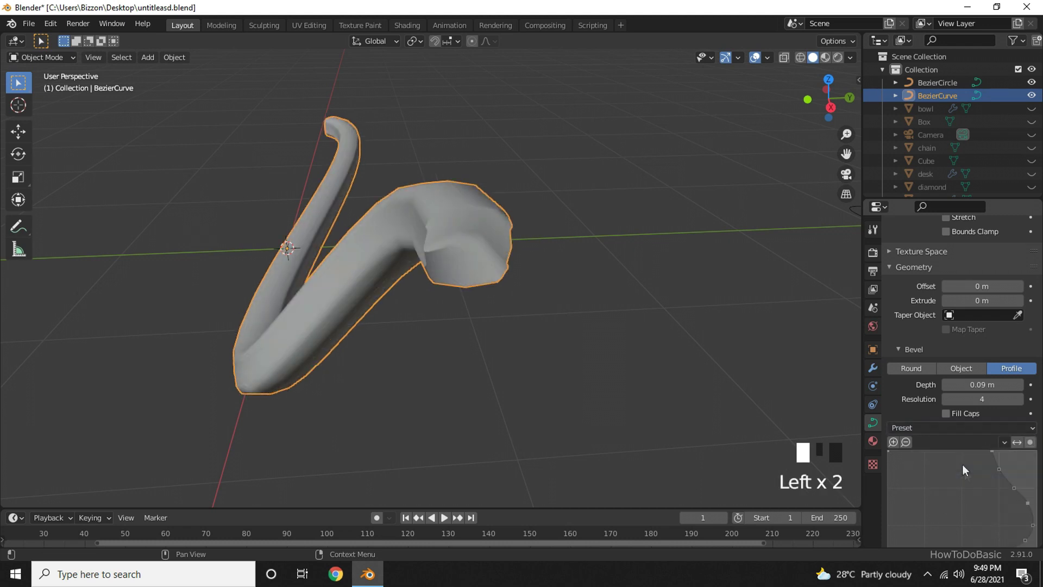
Step: Try the Steps preset, inspect the pipe, then apply a molding profile preset
click(936, 427)
click(978, 493)
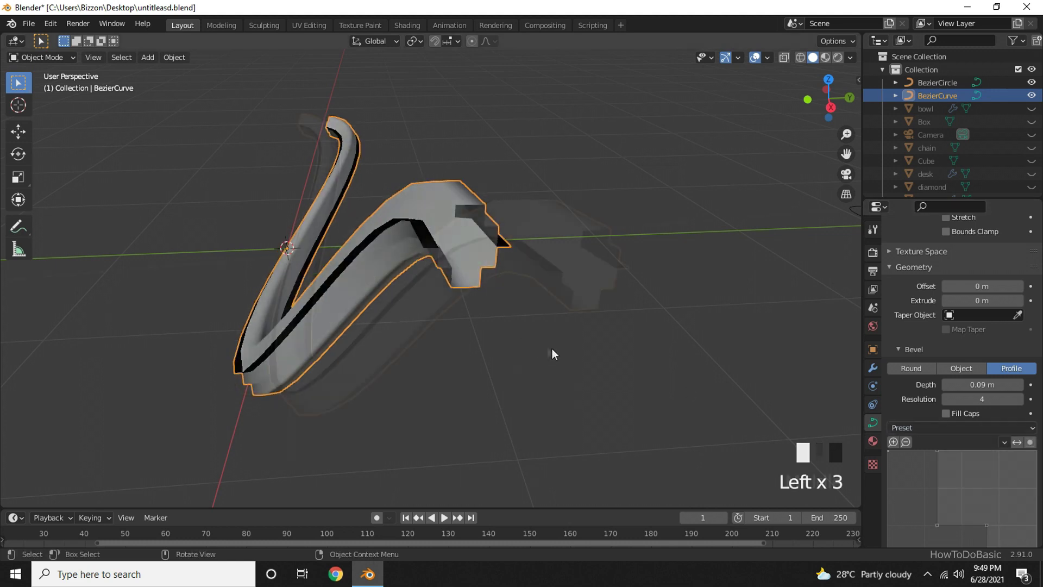
middle_drag(553, 352, 826, 418)
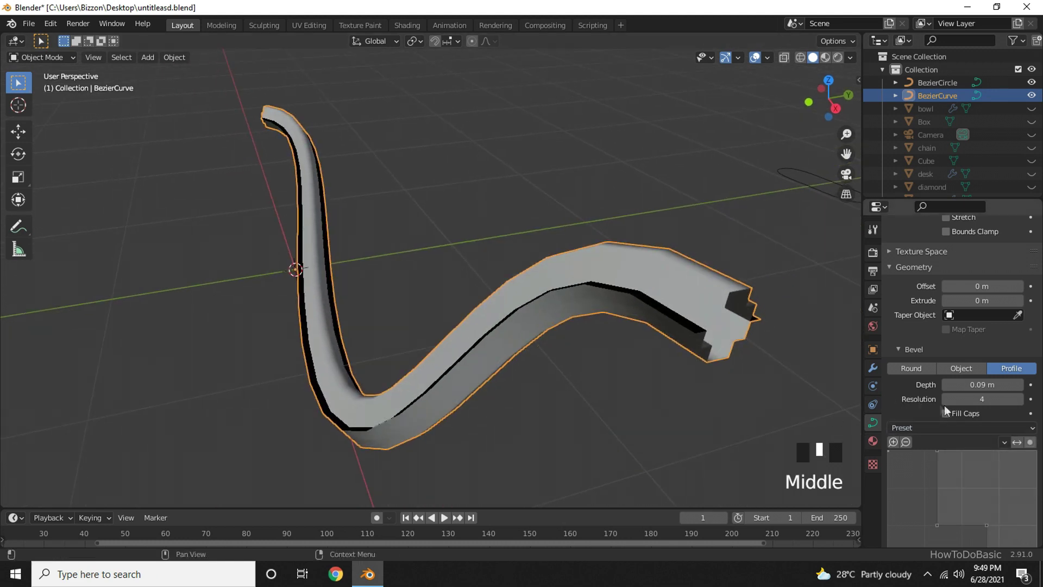
click(968, 426)
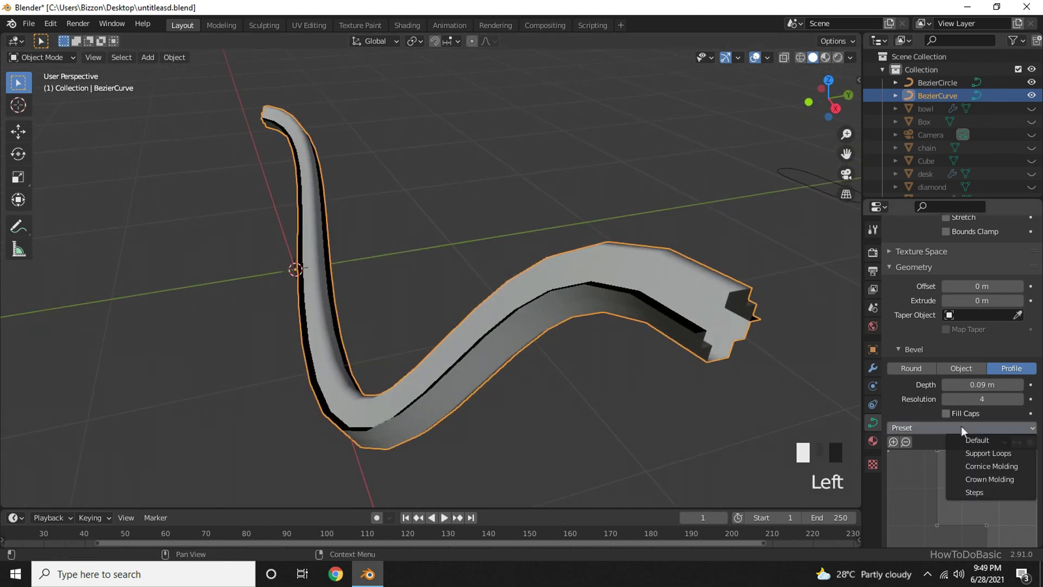
click(987, 471)
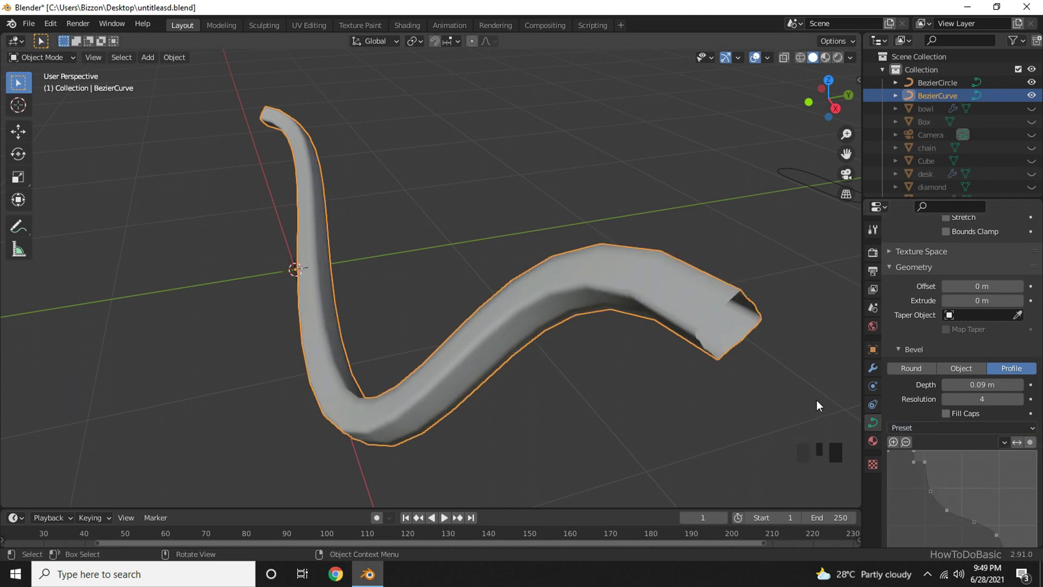
Step: Add a point to the bevel profile curve and drag points to reshape the pipe's cross-section
click(946, 510)
mouse_move(944, 509)
mouse_down()
mouse_move(966, 493)
mouse_move(956, 496)
mouse_up()
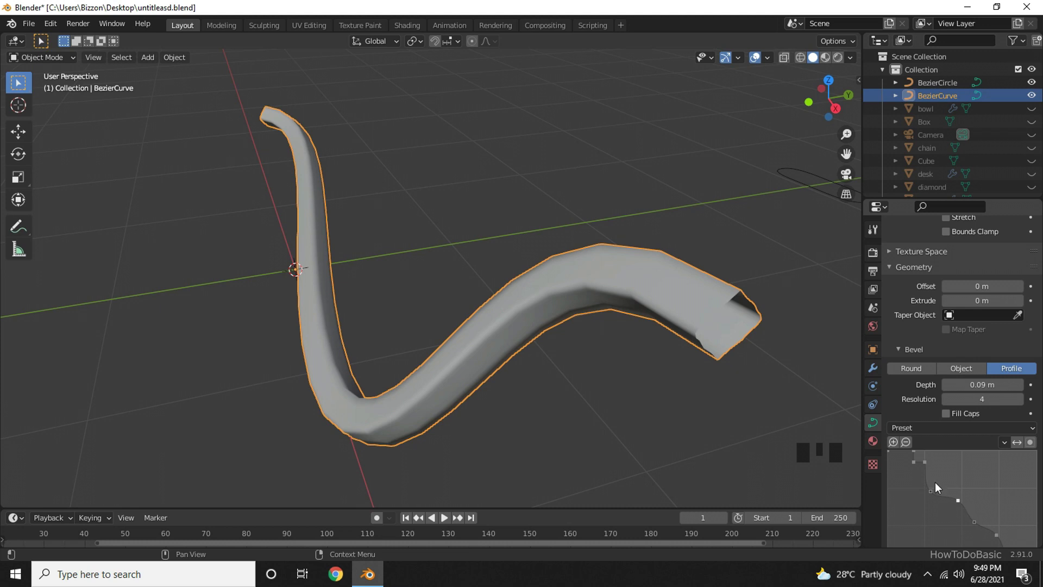
mouse_move(932, 490)
mouse_down()
mouse_move(901, 524)
mouse_move(929, 504)
mouse_up()
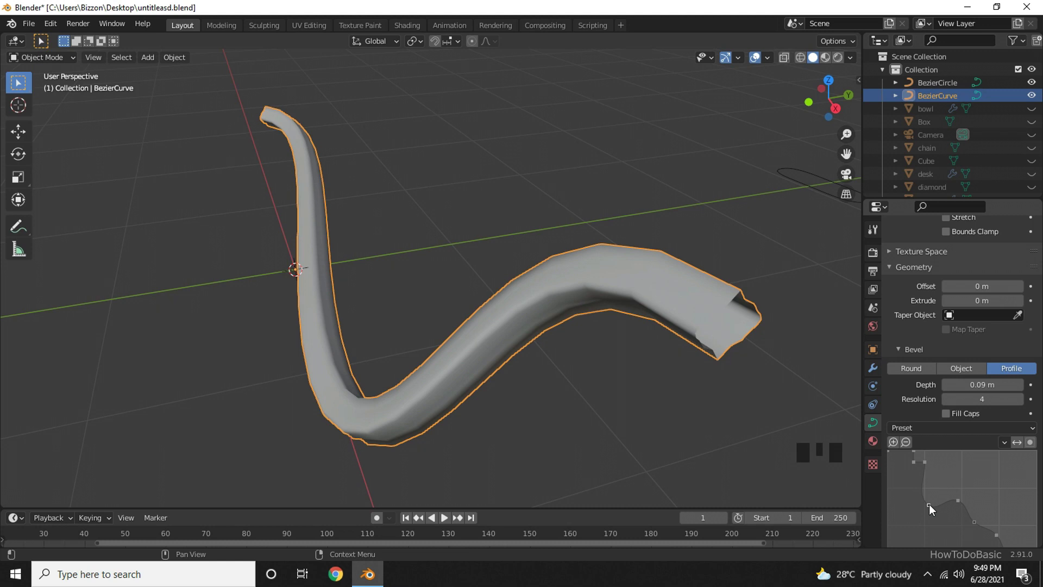
Step: Enable Fill Caps on the bevel and orbit around the pipe to inspect the capped ends
click(948, 413)
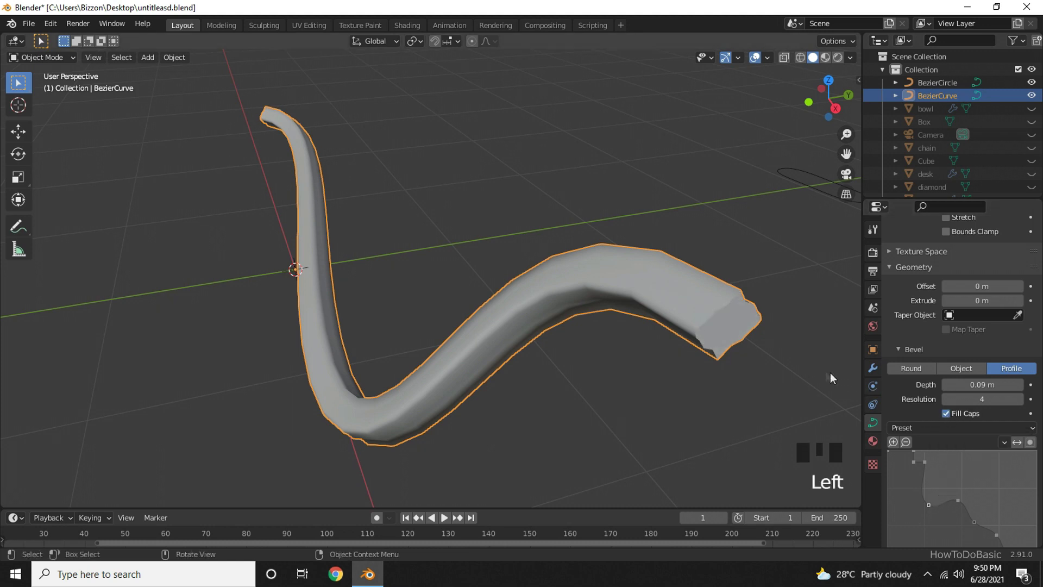
middle_drag(830, 372, 597, 210)
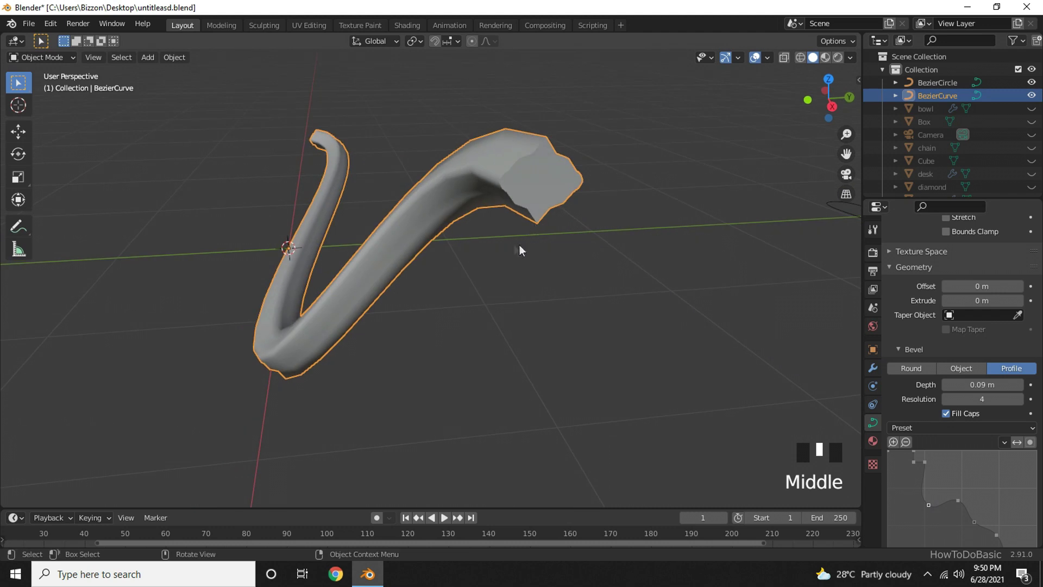
mouse_move(494, 285)
middle_down()
mouse_move(631, 332)
mouse_move(591, 355)
middle_up()
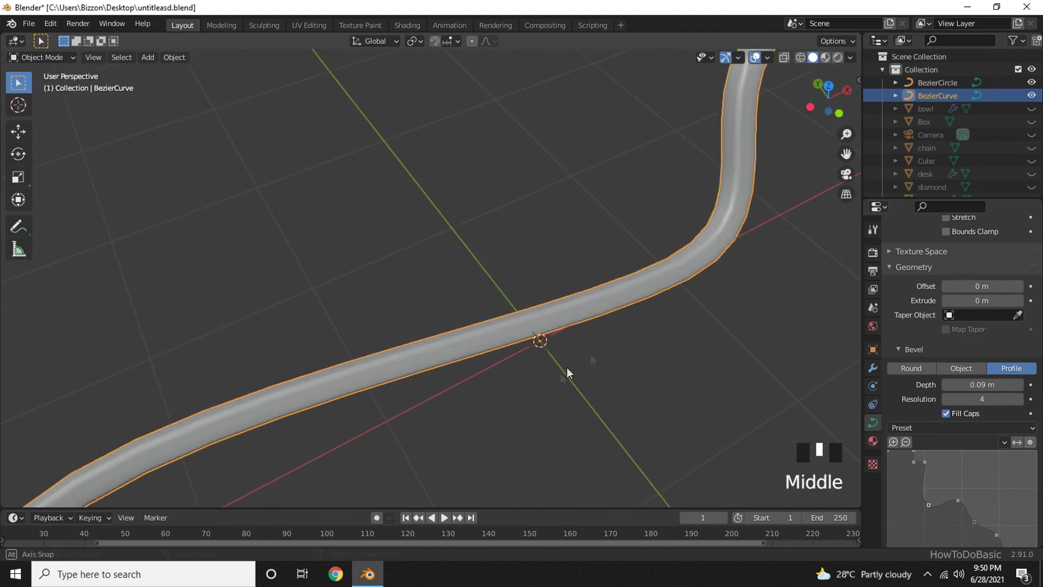
scroll(501, 395, down, 3)
mouse_move(501, 395)
middle_down()
mouse_move(585, 341)
mouse_move(559, 304)
middle_up()
scroll(600, 275, up, 3)
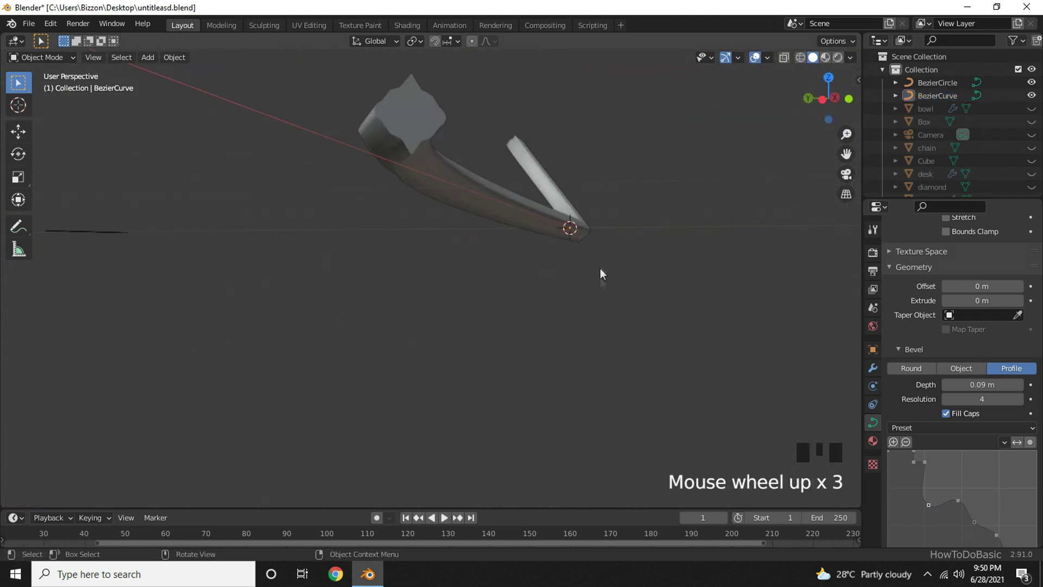
mouse_move(601, 274)
middle_down()
mouse_move(592, 299)
mouse_move(521, 313)
middle_up()
scroll(519, 313, down, 3)
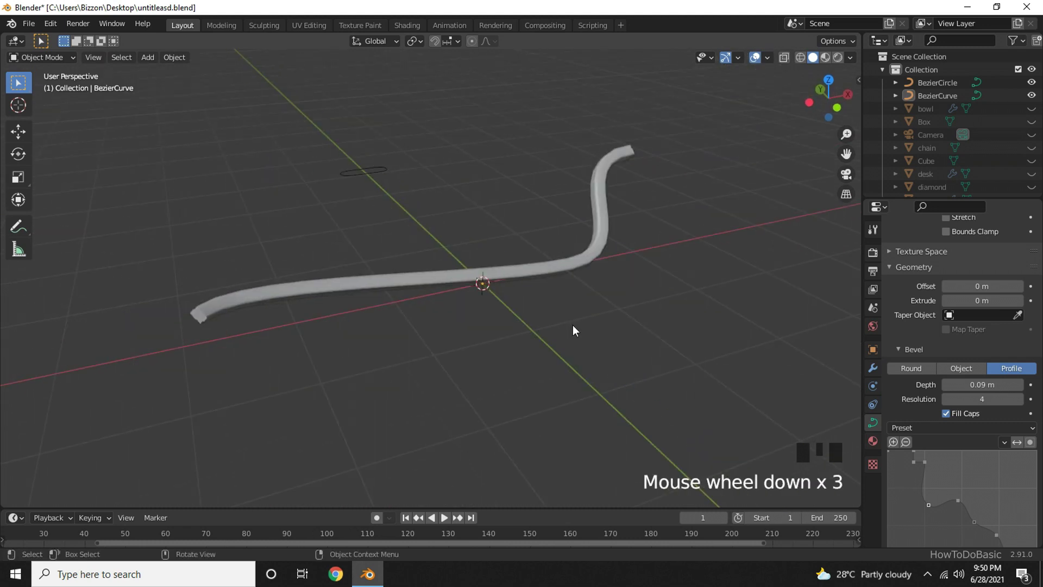